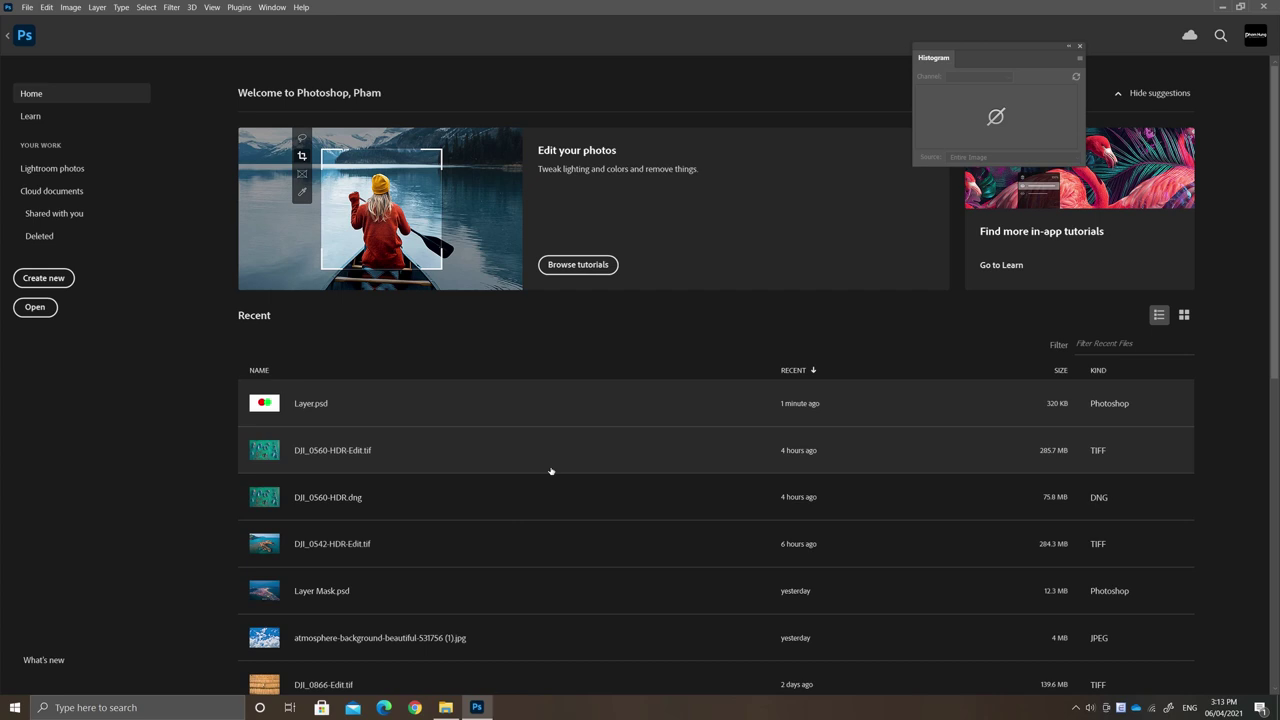
Step: Open Layer.psd from Recent and slide the green circle left onto the red one
click(306, 404)
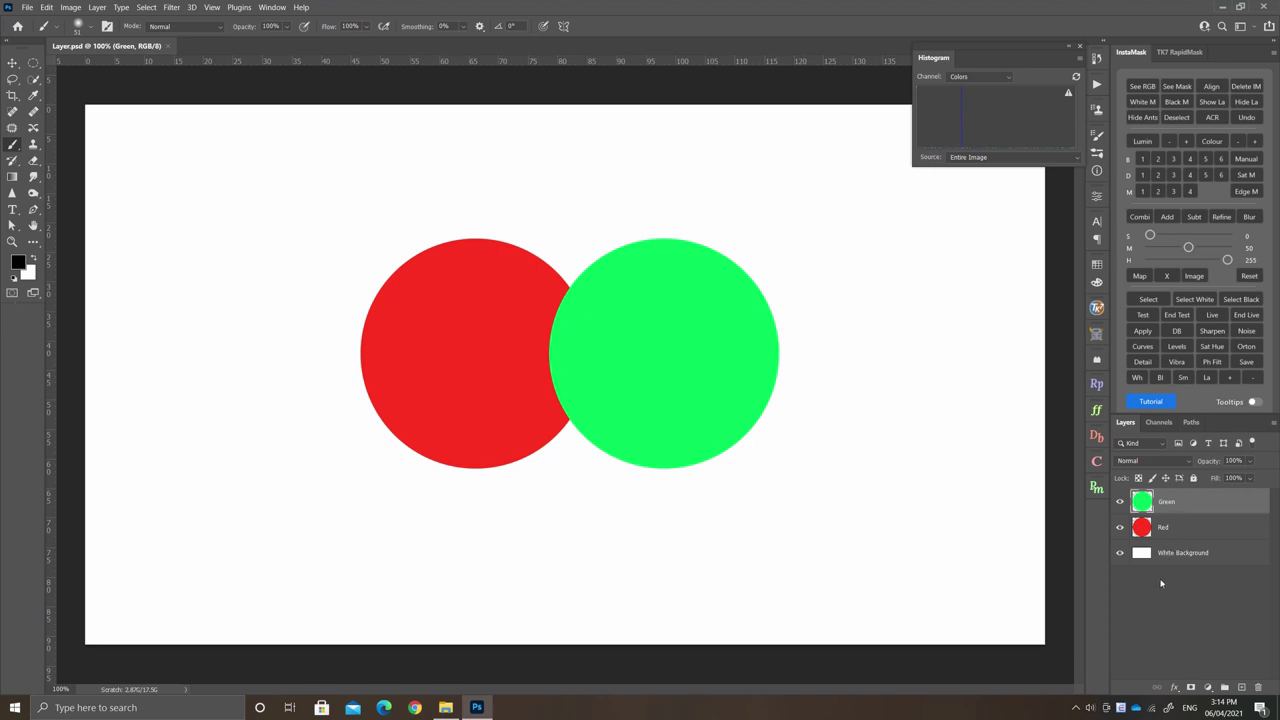
key(v)
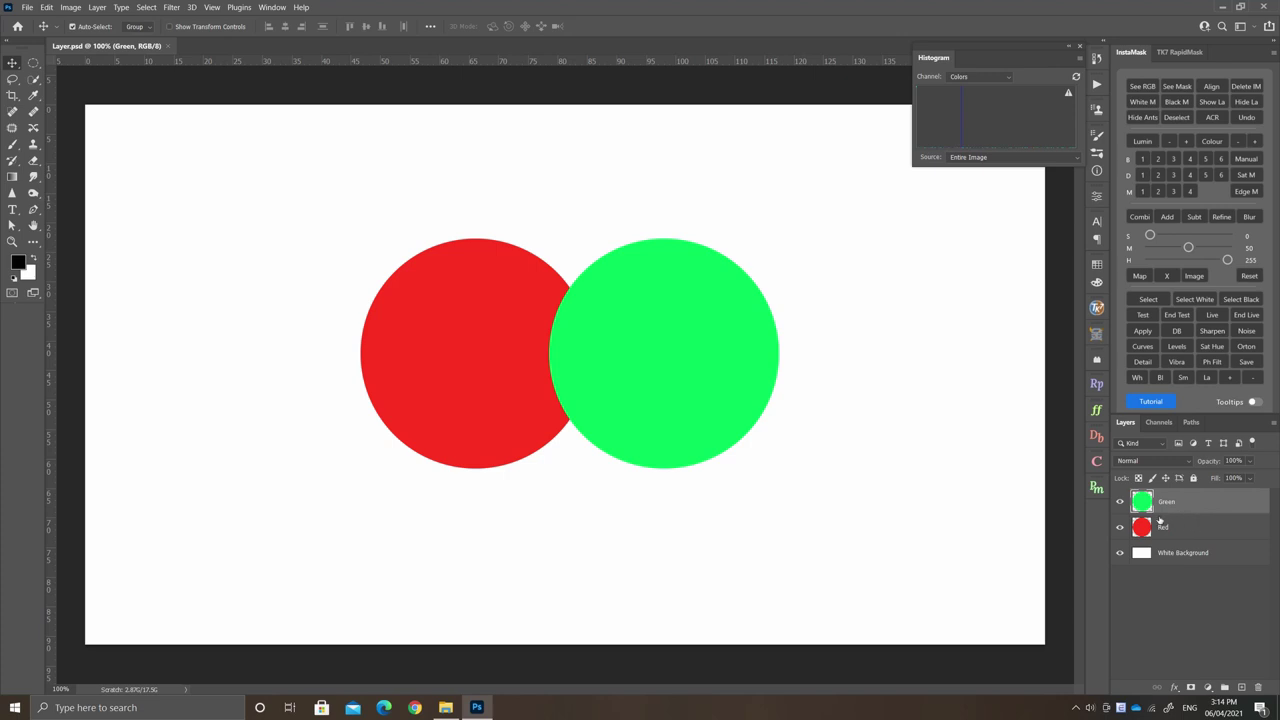
mouse_move(674, 354)
mouse_down()
mouse_move(608, 353)
mouse_move(633, 355)
mouse_up()
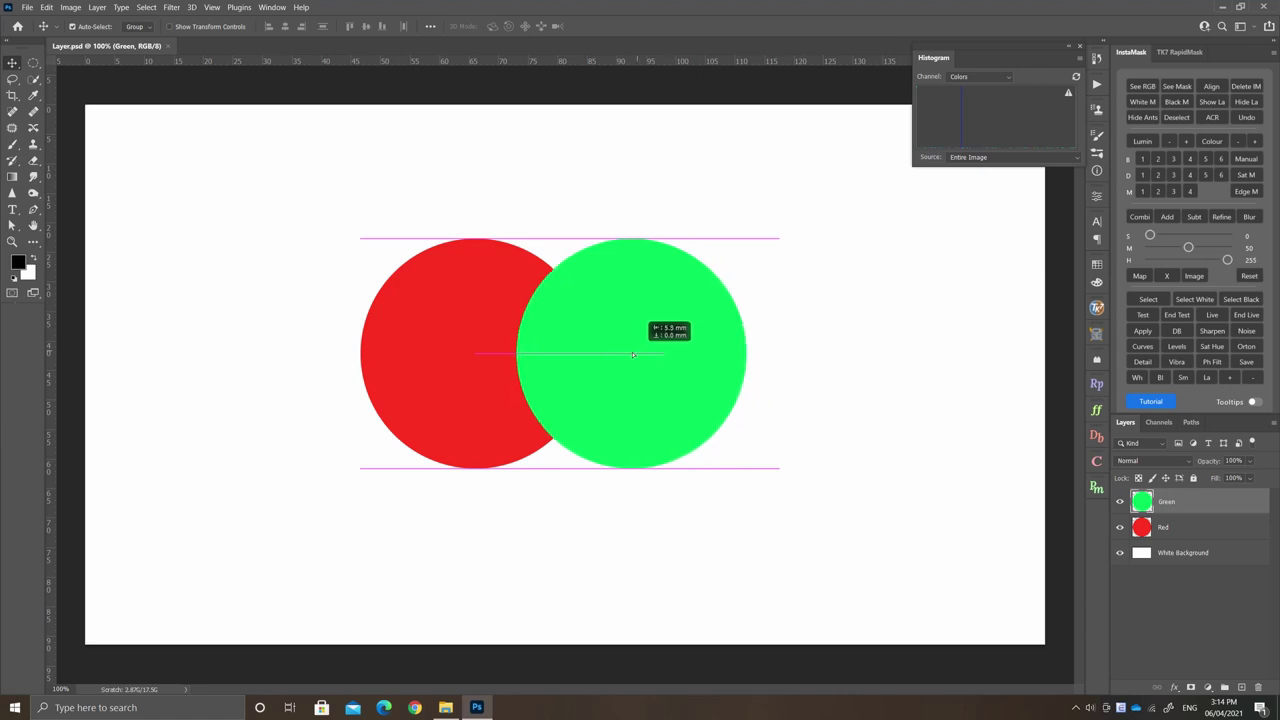
drag(633, 355, 651, 355)
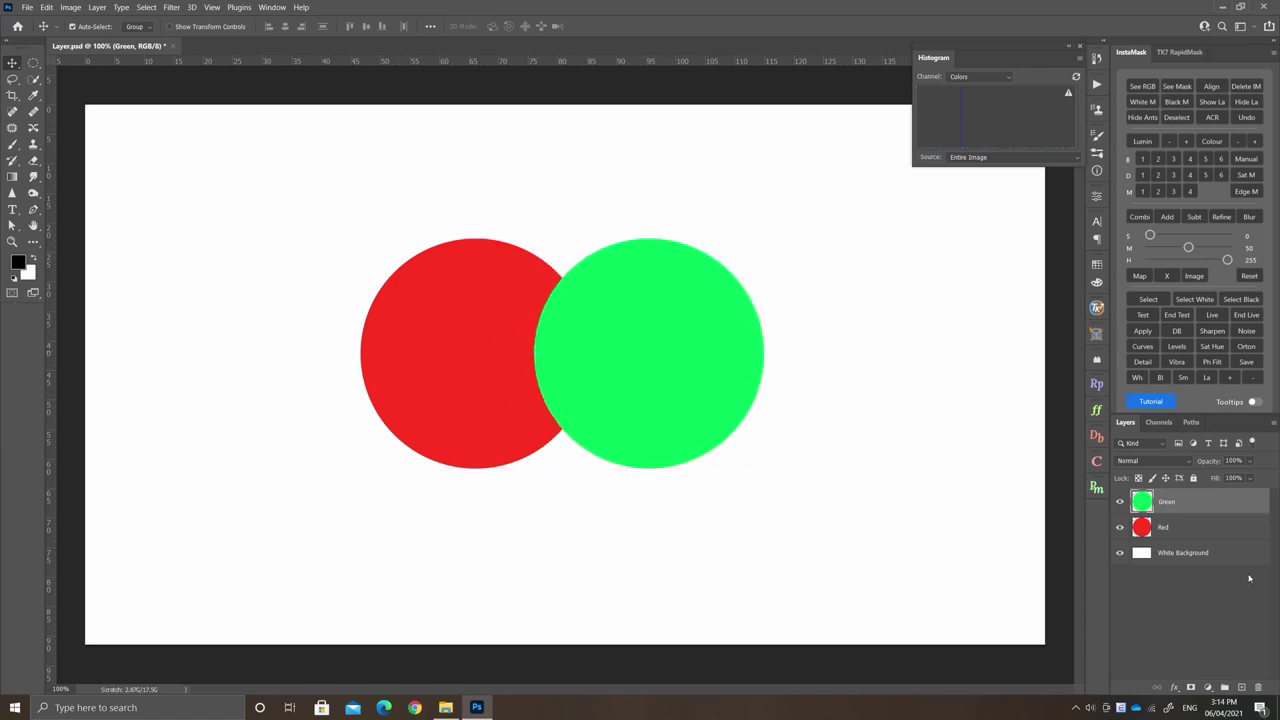
Step: Push the green circle further over the red one and move the Red layer above Green
click(1205, 535)
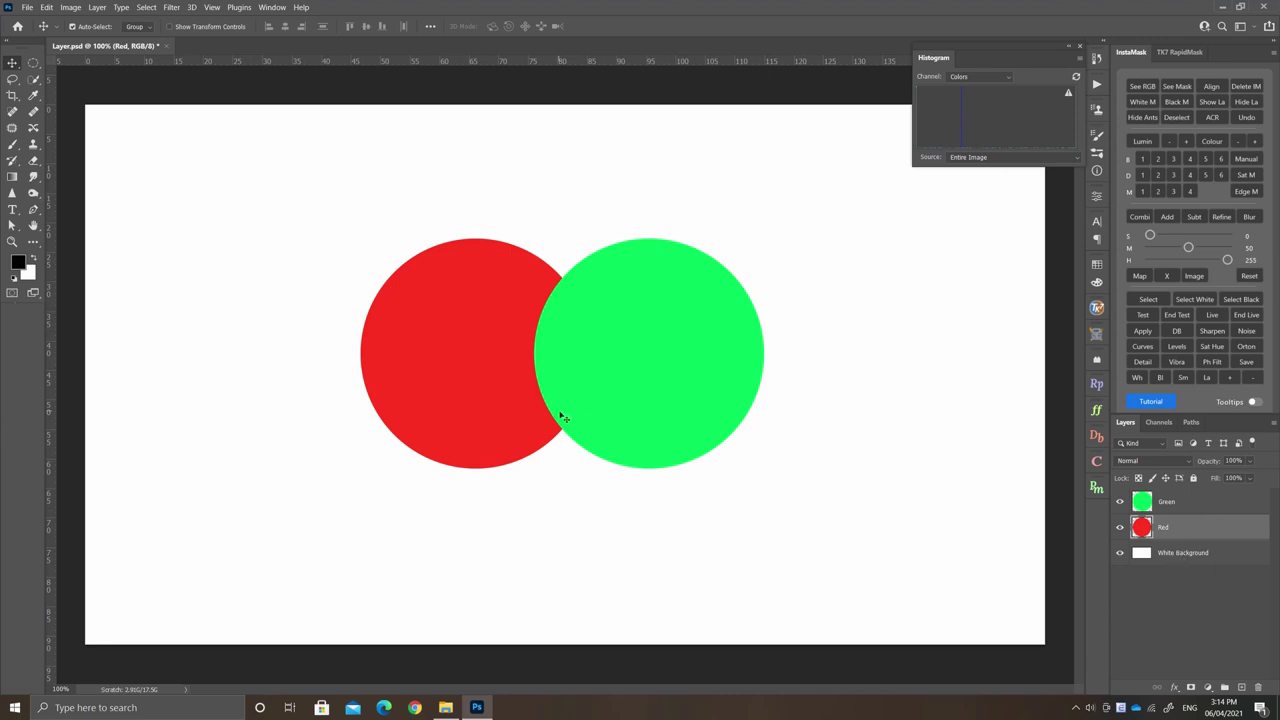
drag(671, 368, 636, 368)
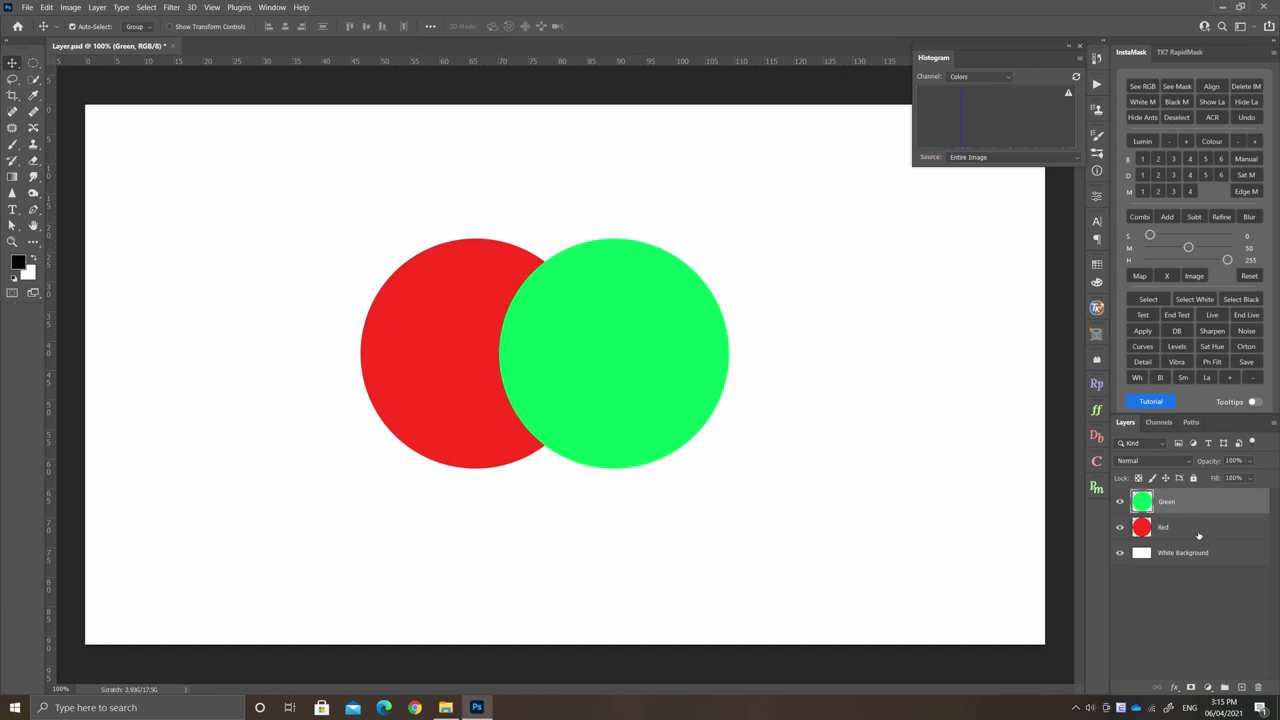
drag(1198, 535, 1163, 503)
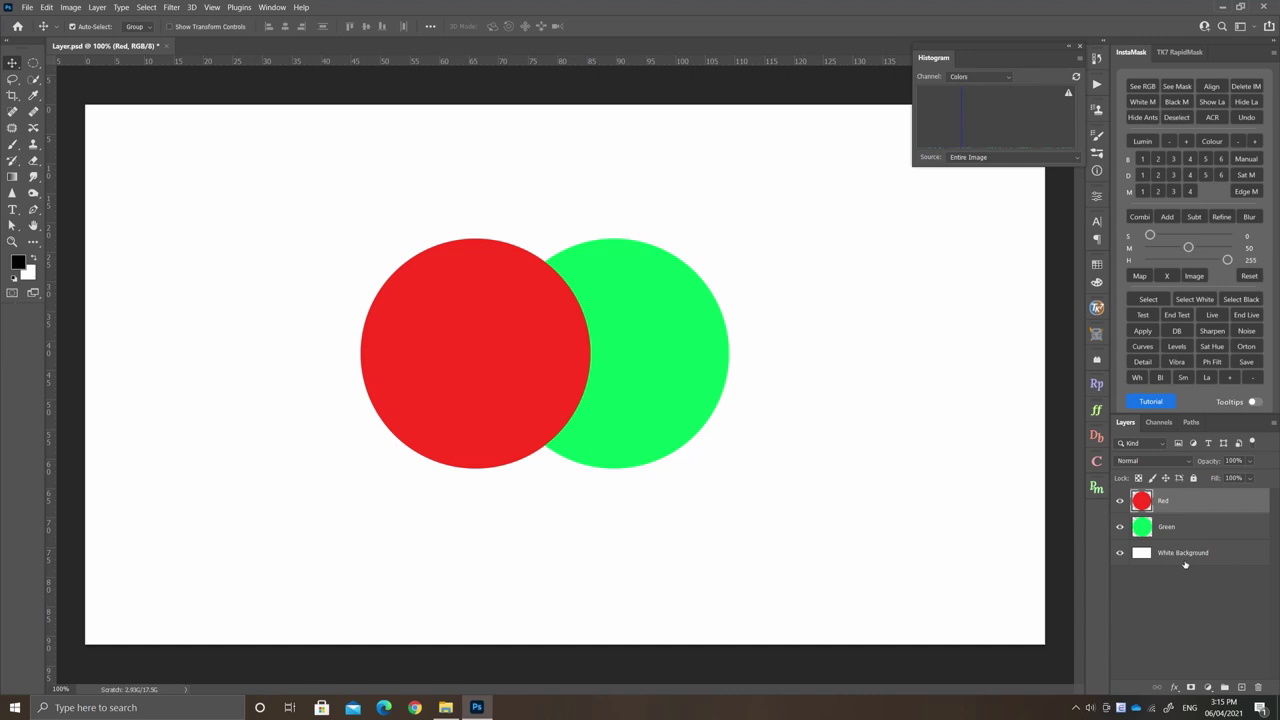
Step: Move White Background to the top and back down, then shift the red circle slightly left
drag(1185, 565, 1193, 500)
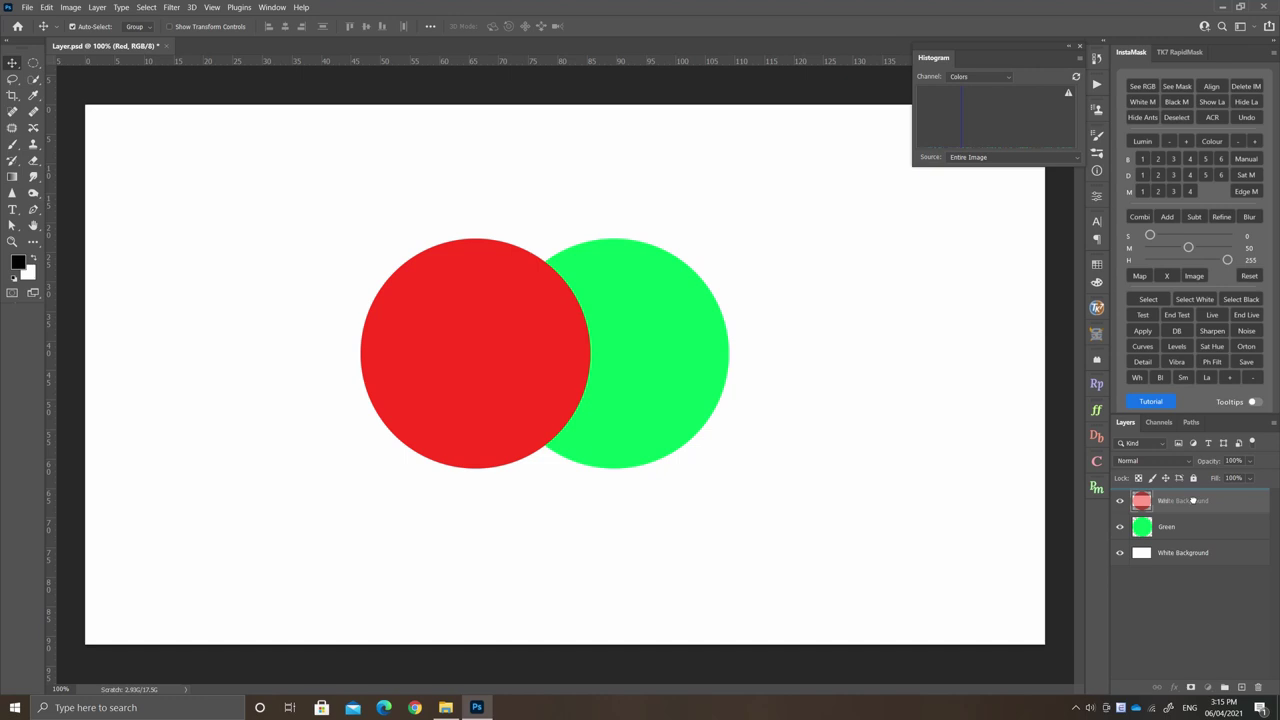
drag(1193, 500, 1193, 500)
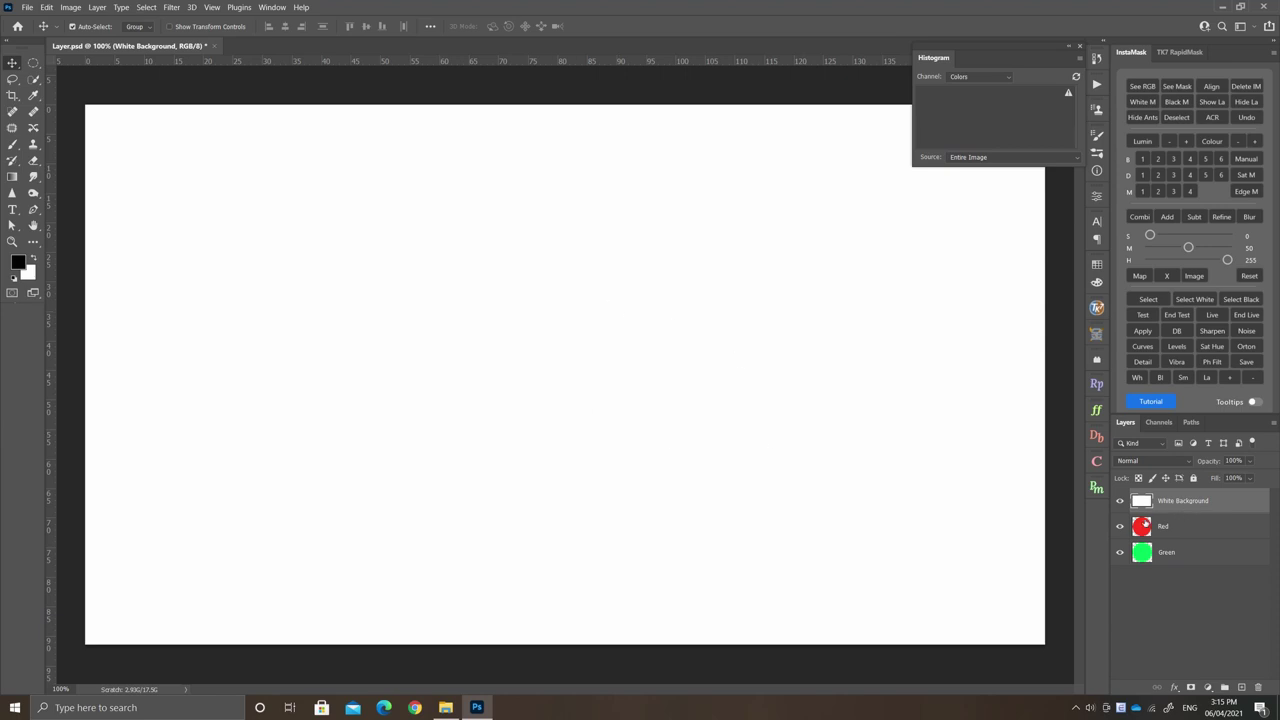
drag(1215, 508, 1213, 579)
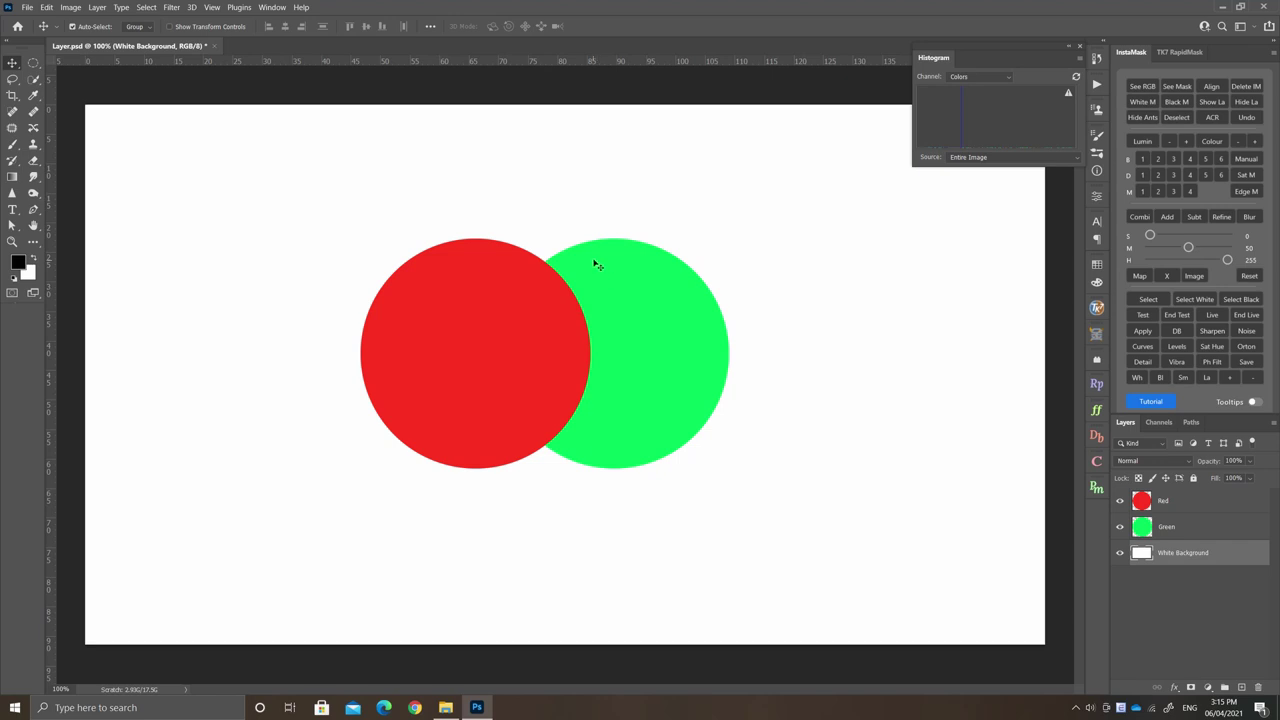
drag(490, 378, 455, 378)
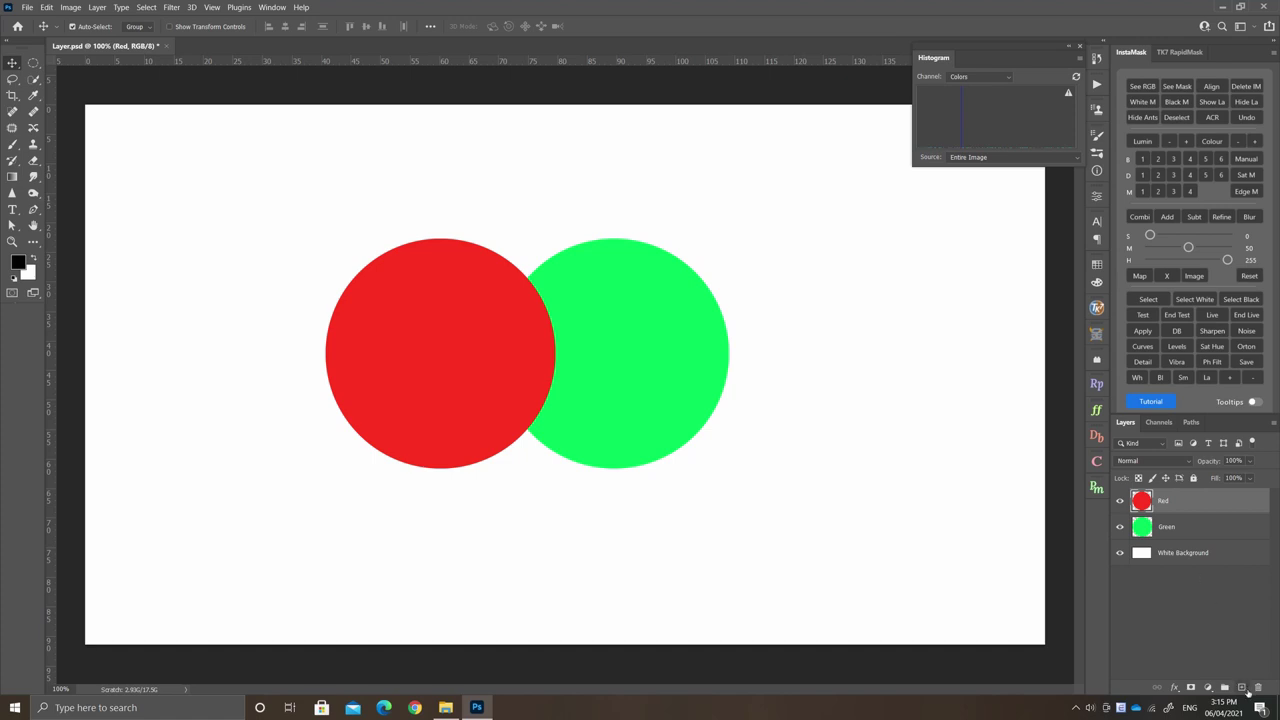
Step: On a new layer, fill a circular elliptical selection with yellow #fffc00
click(1242, 688)
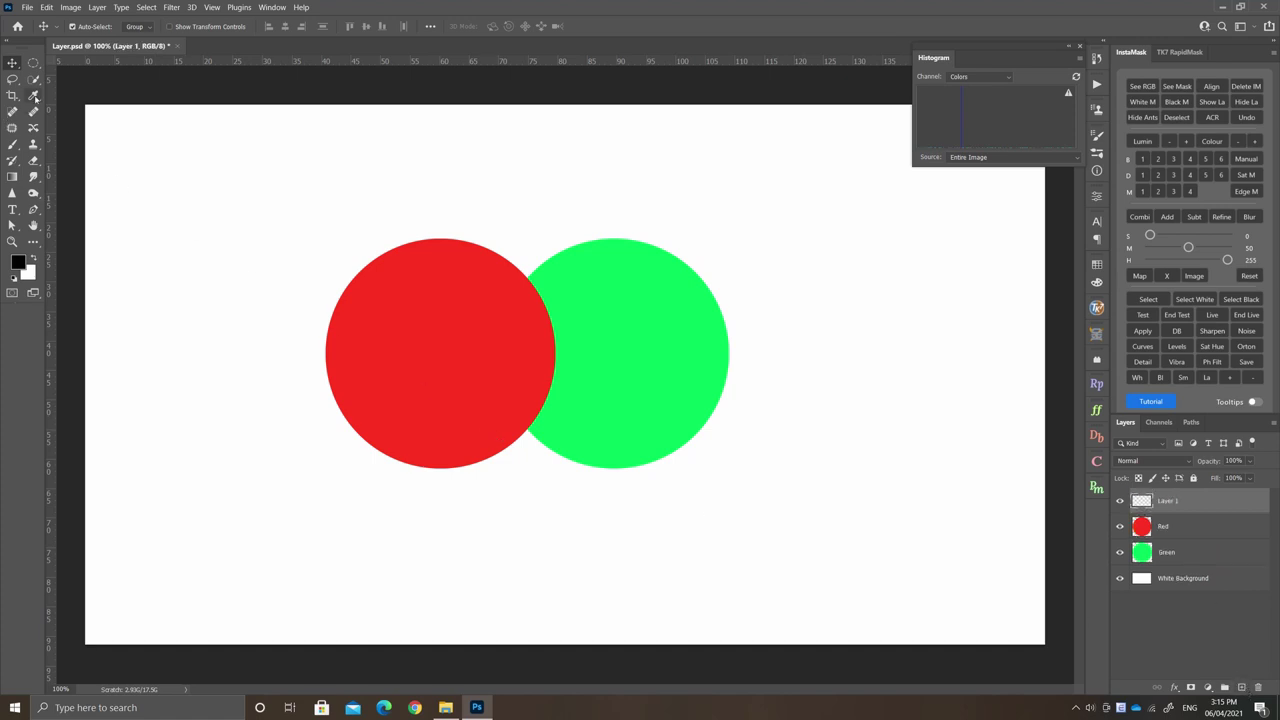
click(33, 62)
drag(477, 213, 691, 444)
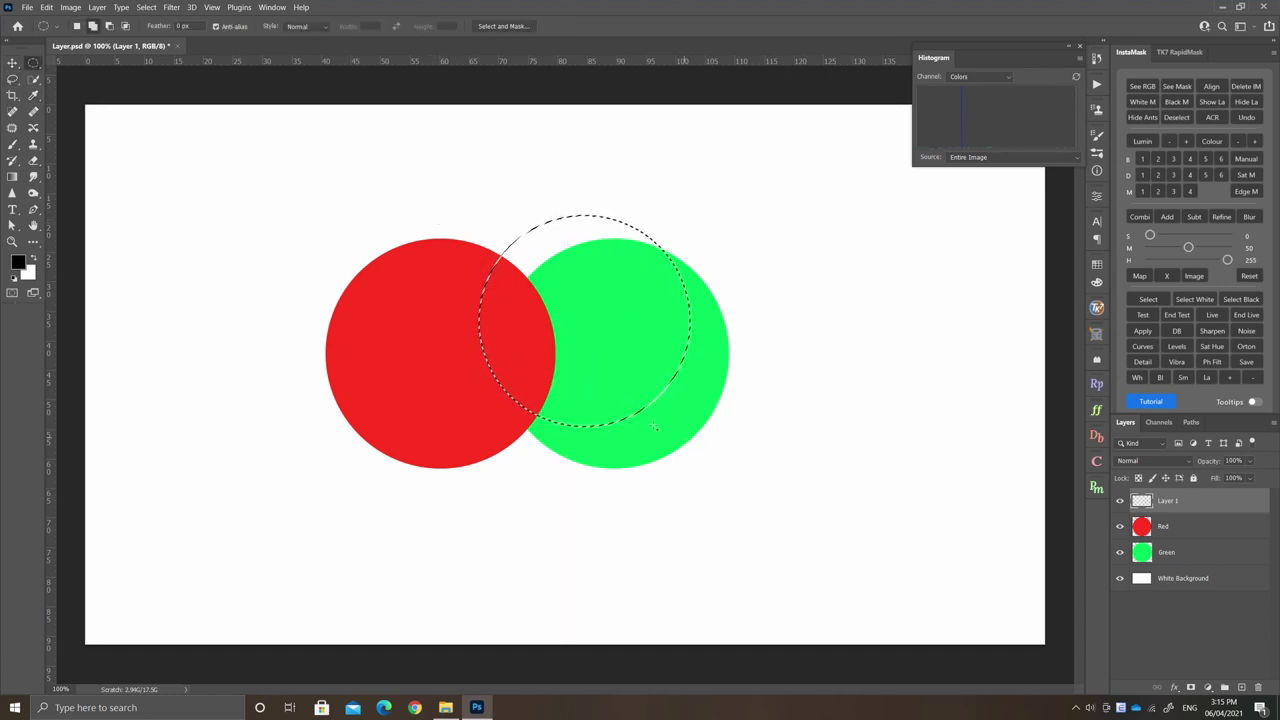
key(shift+F5)
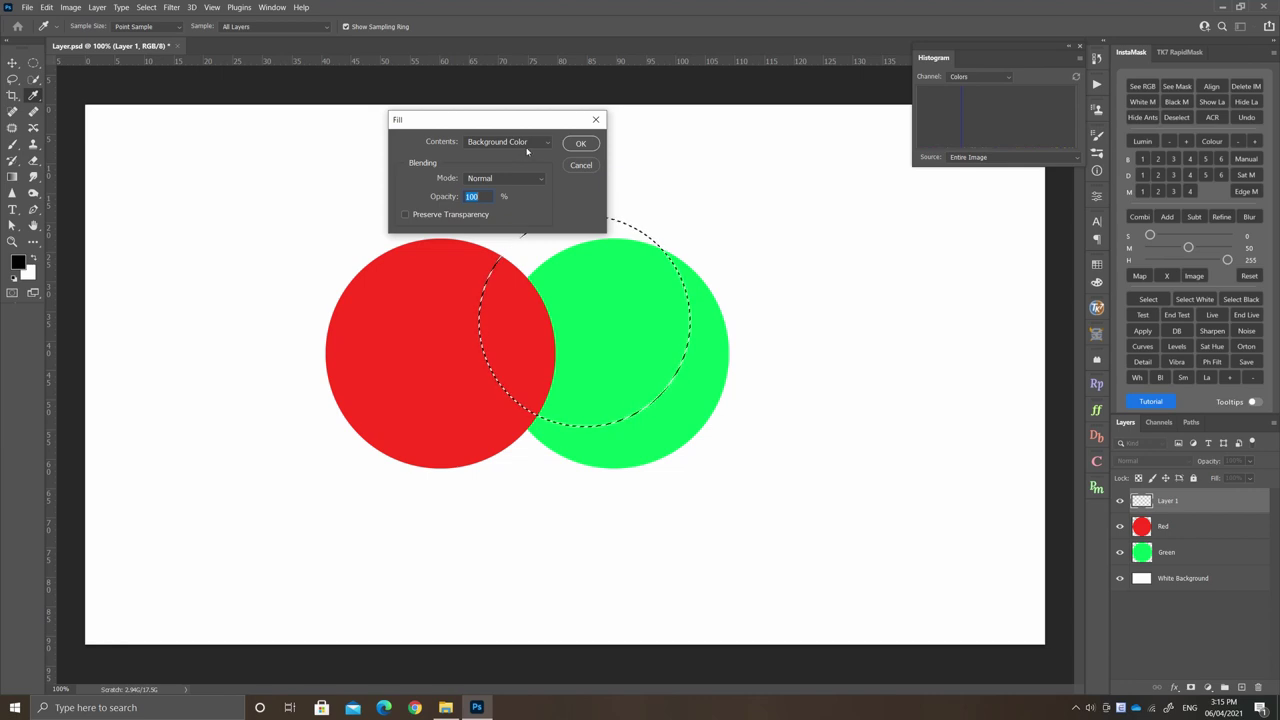
click(505, 141)
click(504, 177)
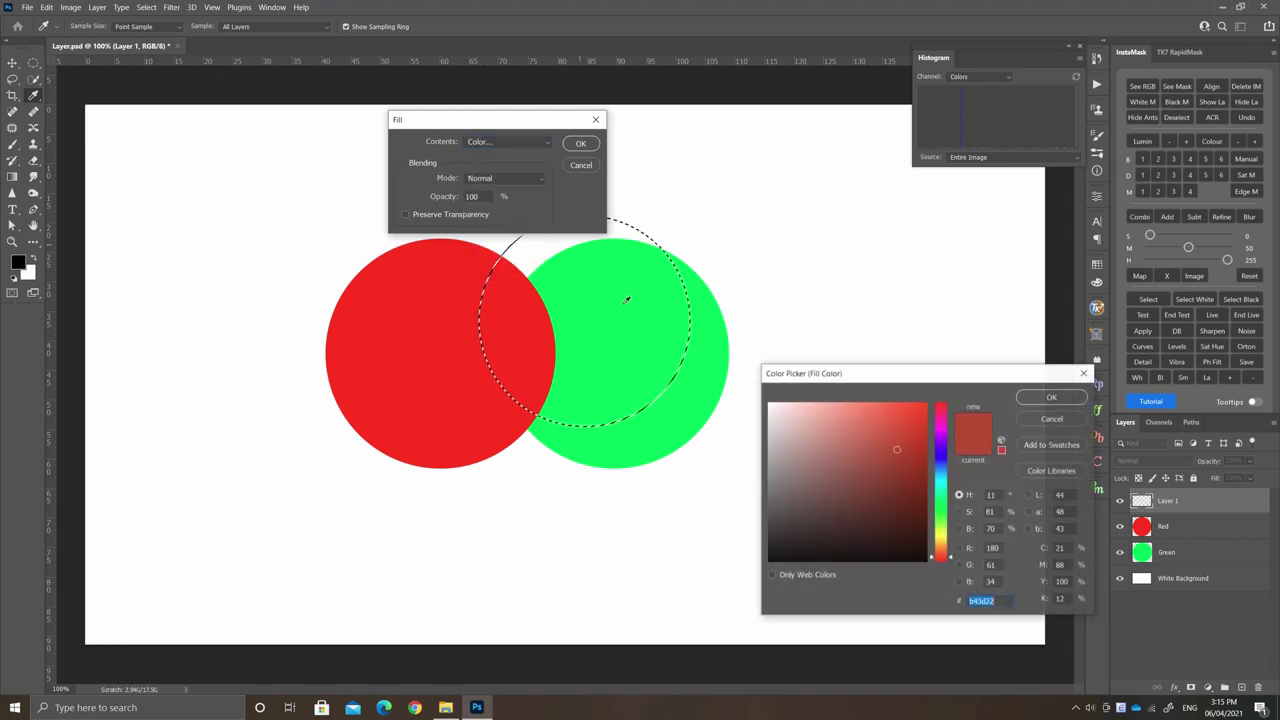
text(fffc00)
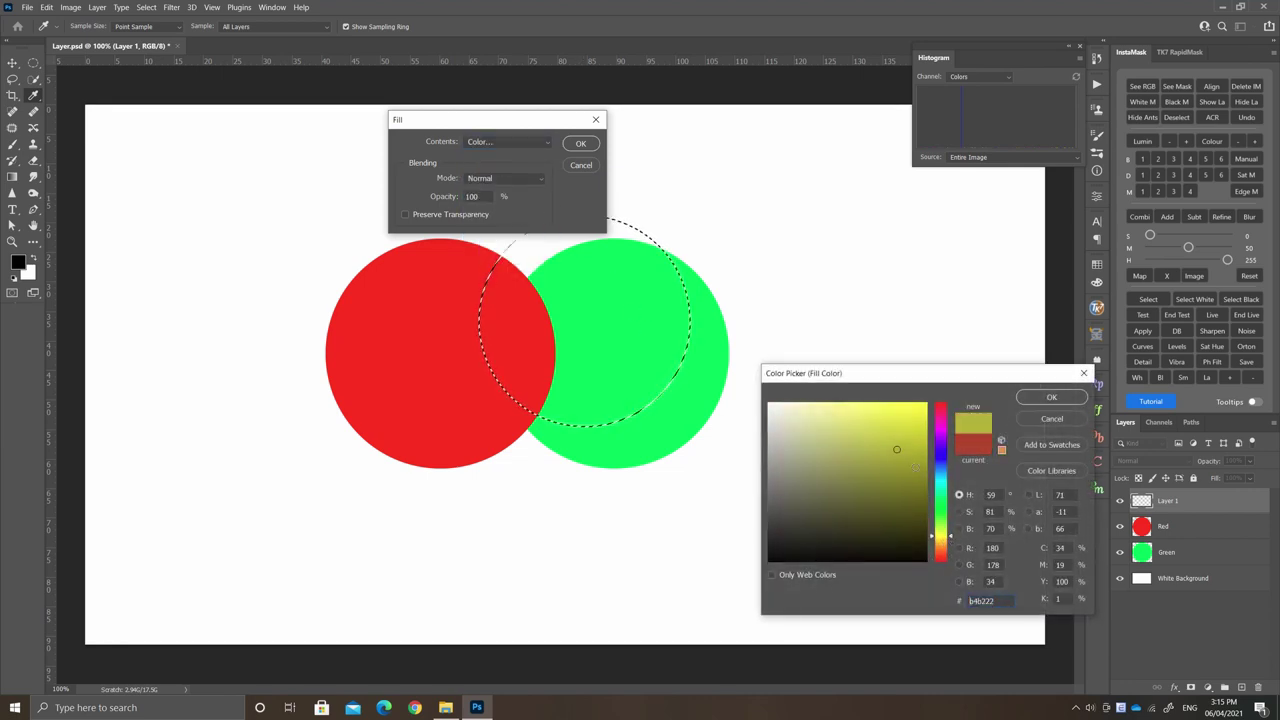
click(1051, 397)
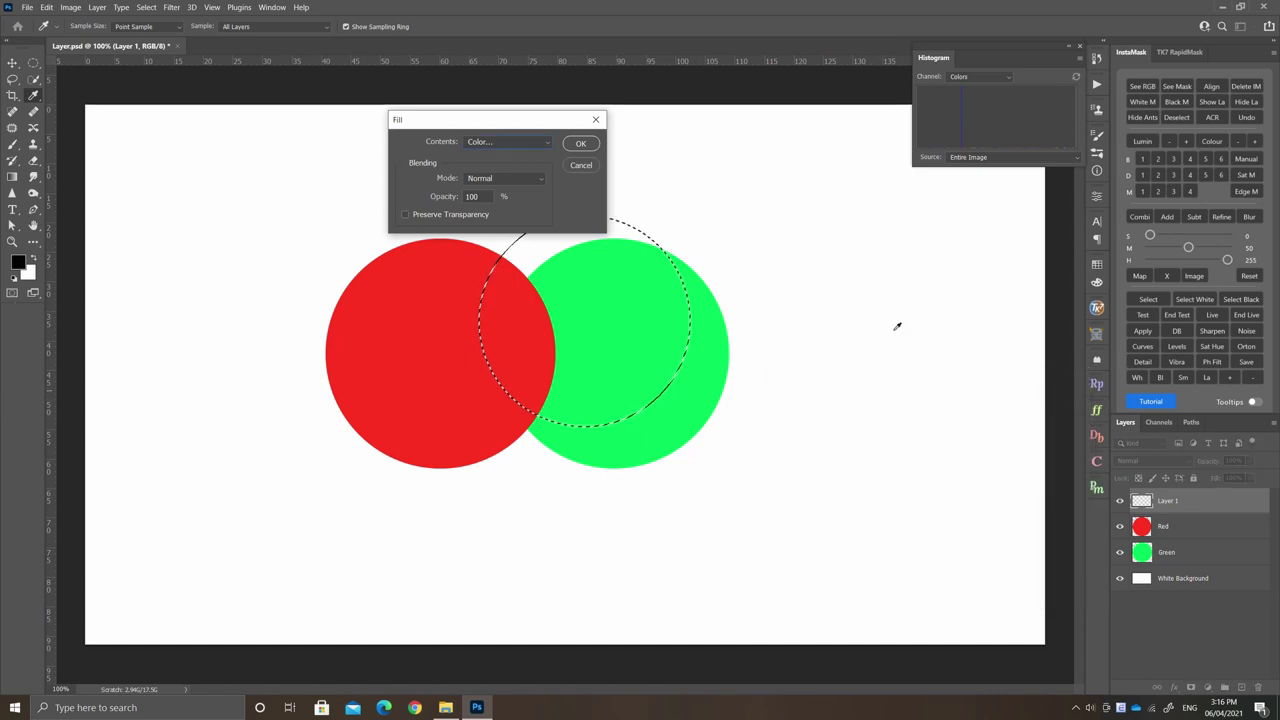
click(582, 144)
Step: Deselect, stack Layer 1 below Red, and place the yellow circle between the red and green circles
key(v)
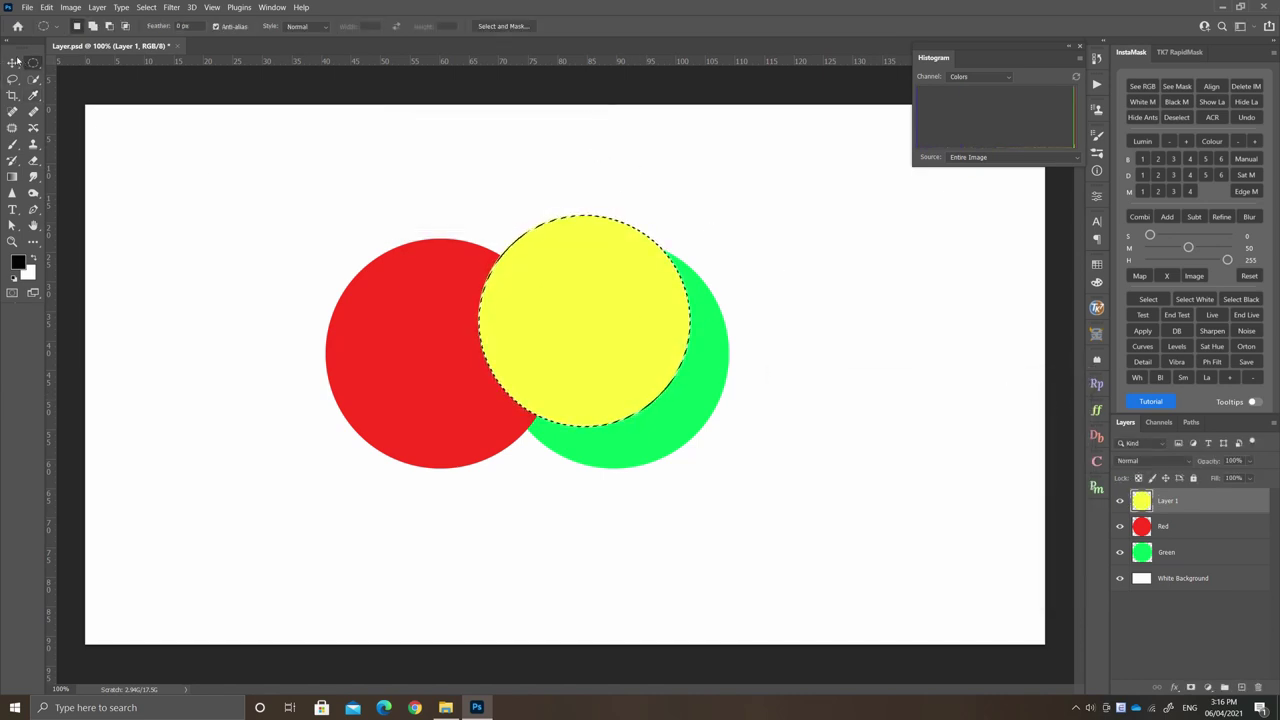
key(ctrl+d)
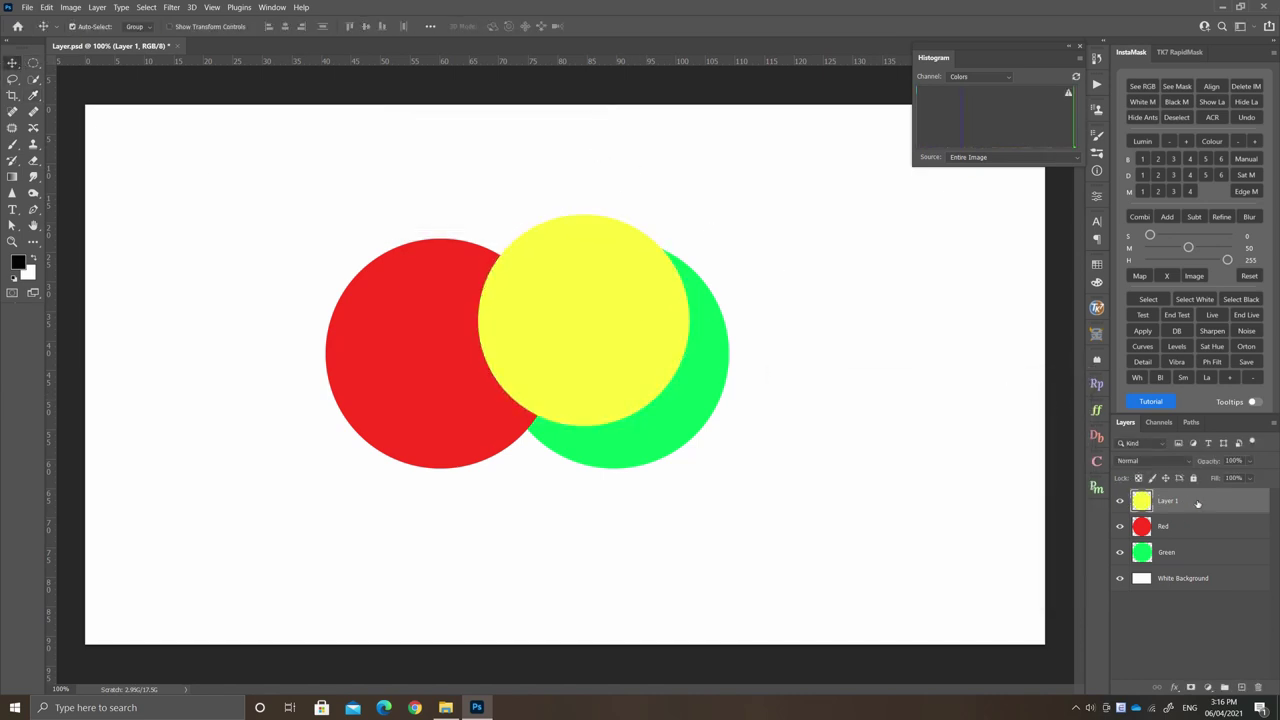
drag(1198, 504, 1200, 540)
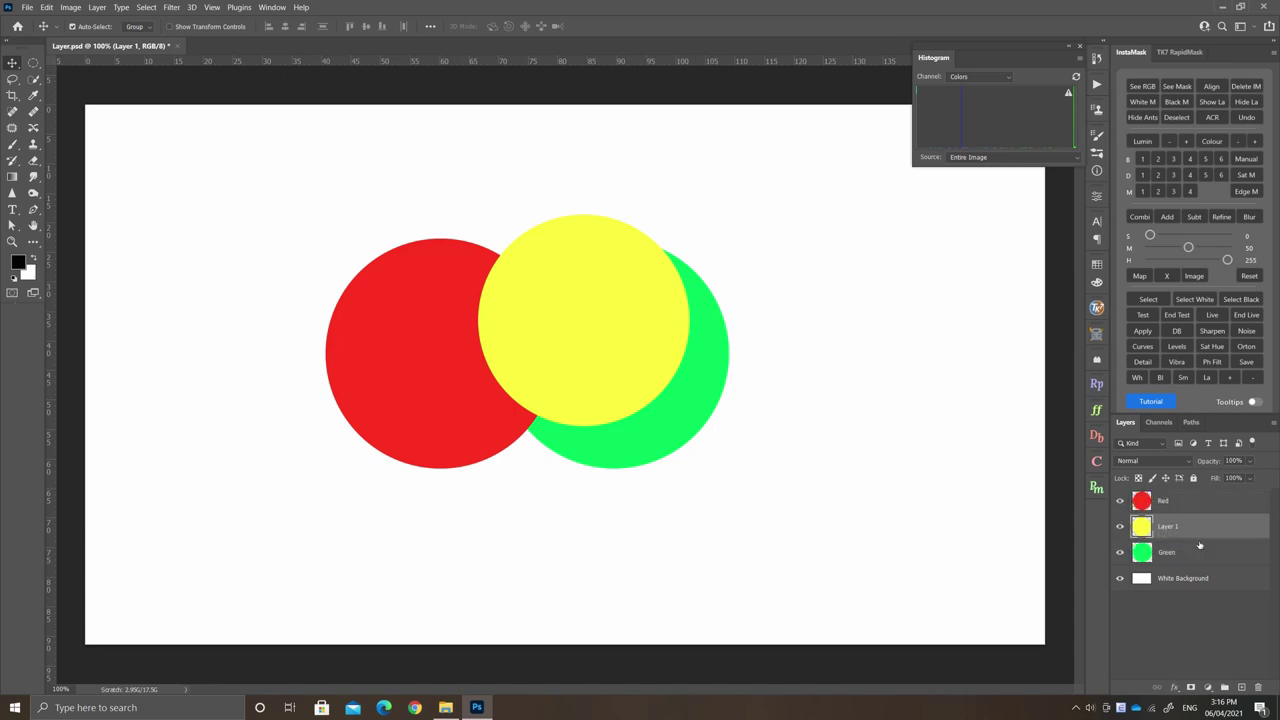
drag(629, 297, 582, 332)
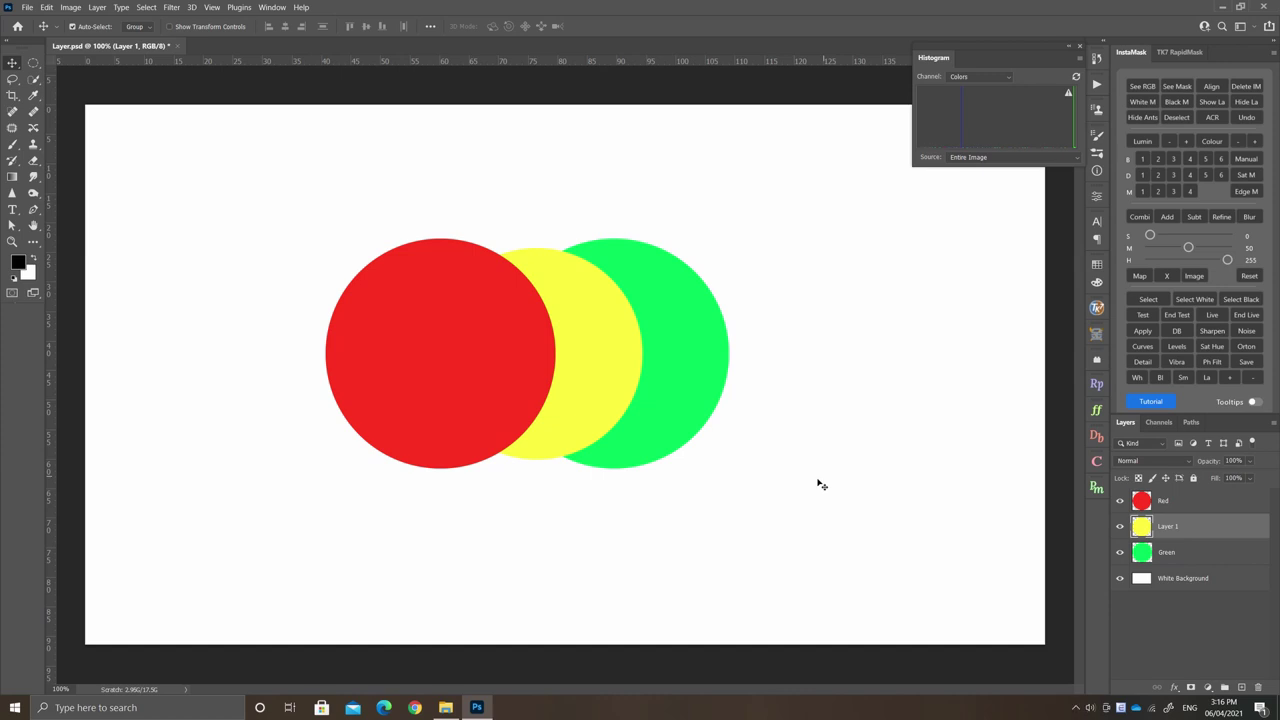
click(1194, 625)
click(1205, 500)
click(1208, 526)
click(1216, 555)
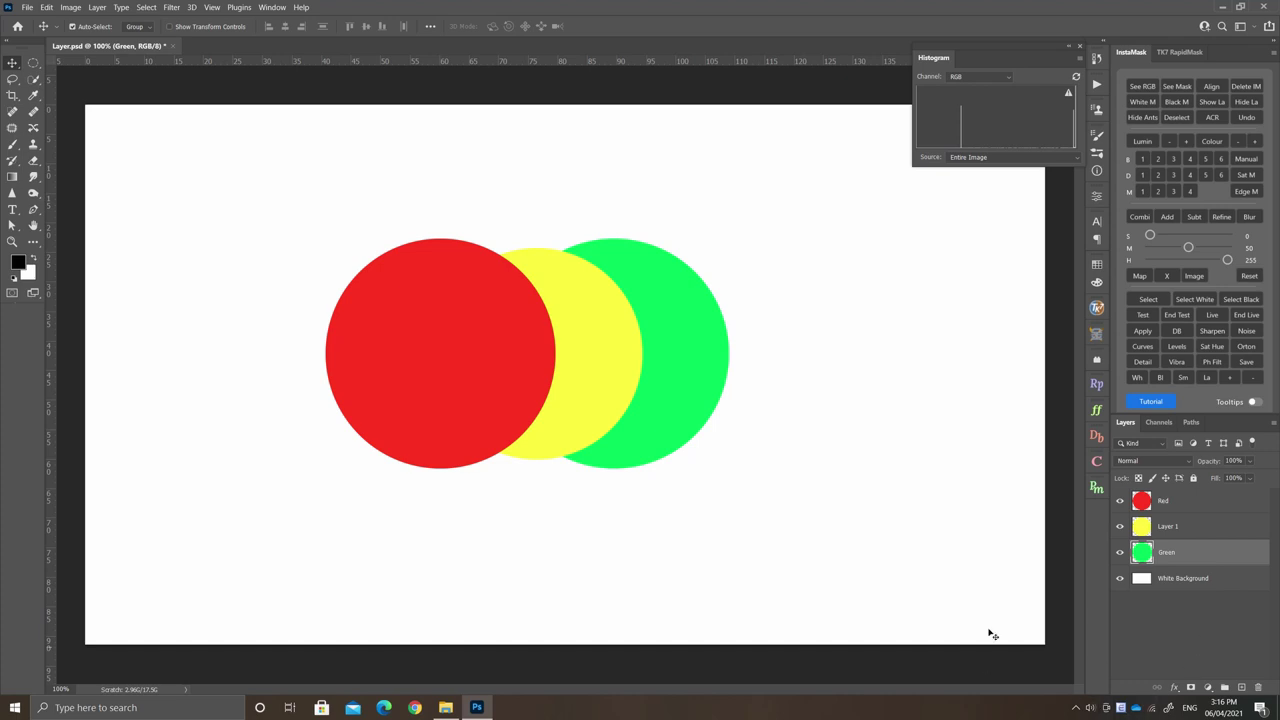
click(1190, 509)
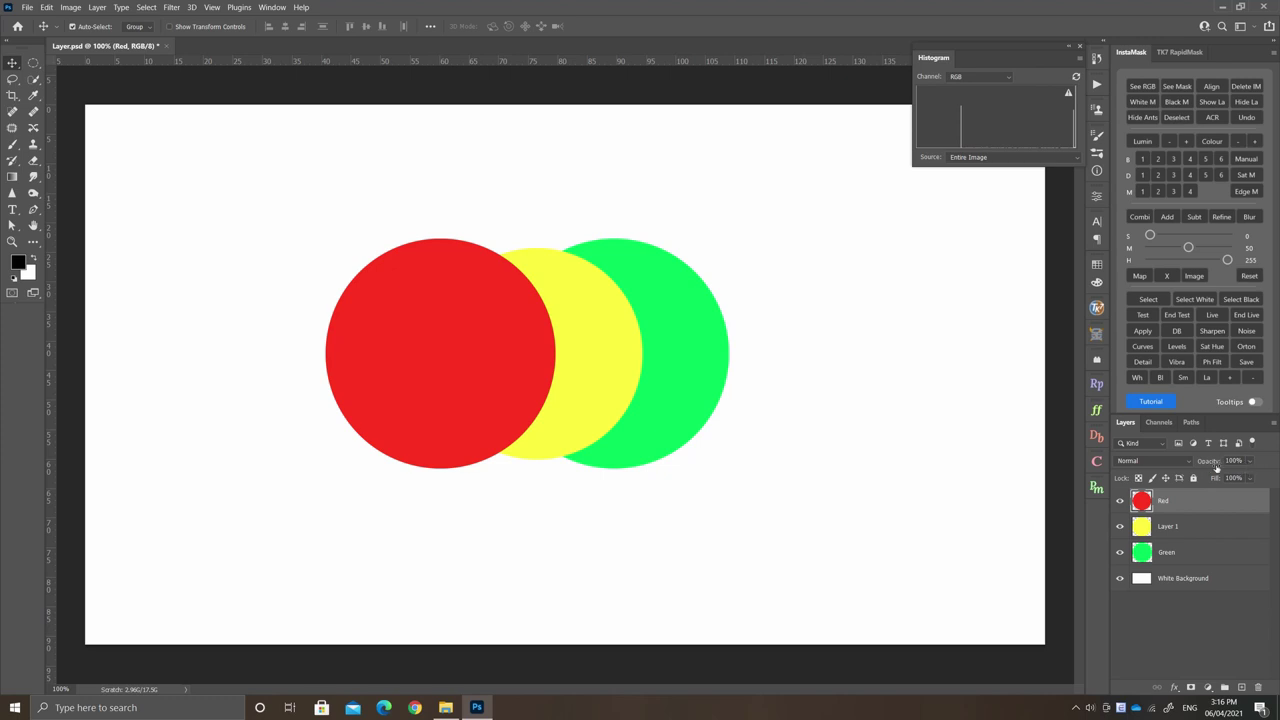
Step: Lower the Red layer to 68% opacity and move the green circle left toward centre
drag(1216, 468, 1199, 473)
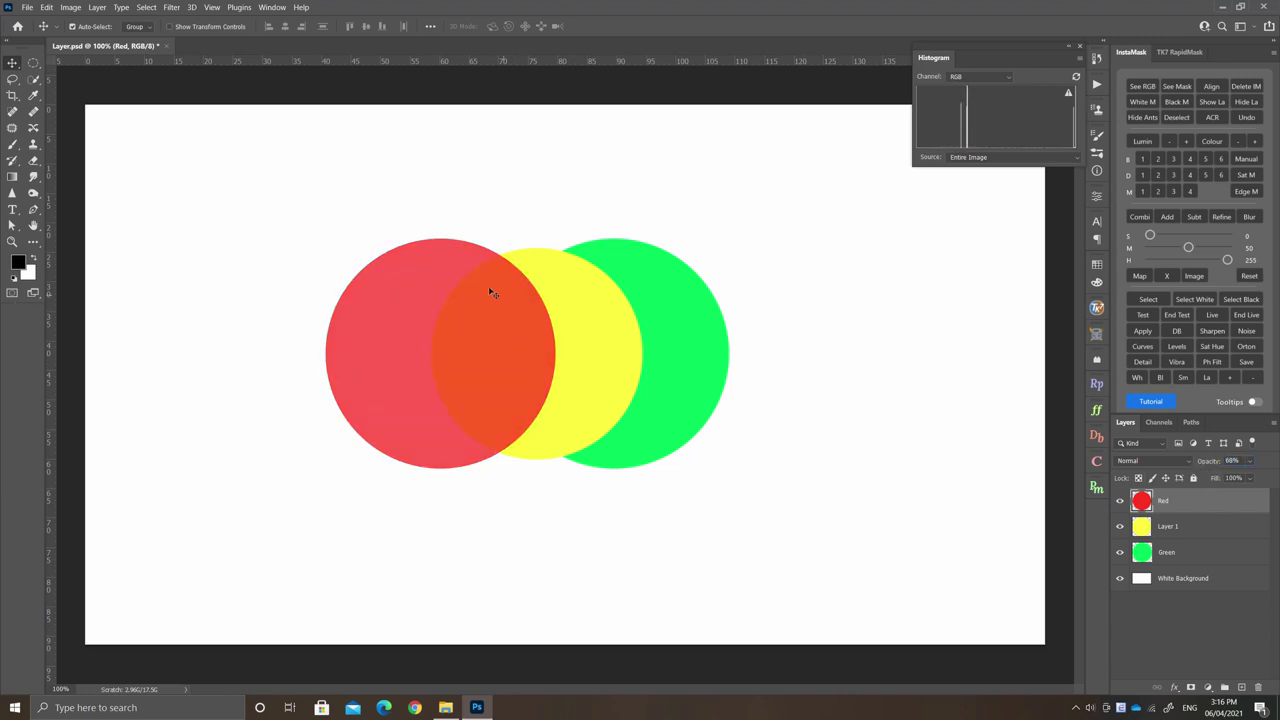
scroll(465, 290, up, 2)
scroll(477, 289, up, 2)
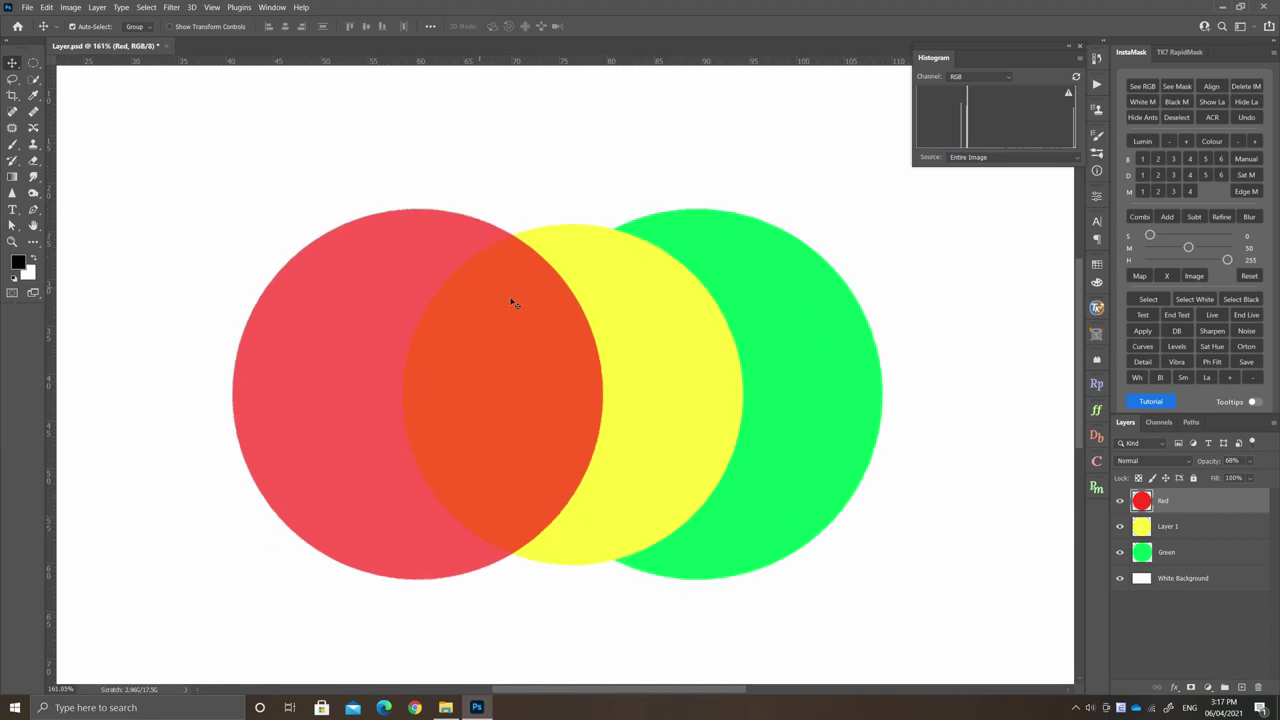
drag(790, 348, 748, 358)
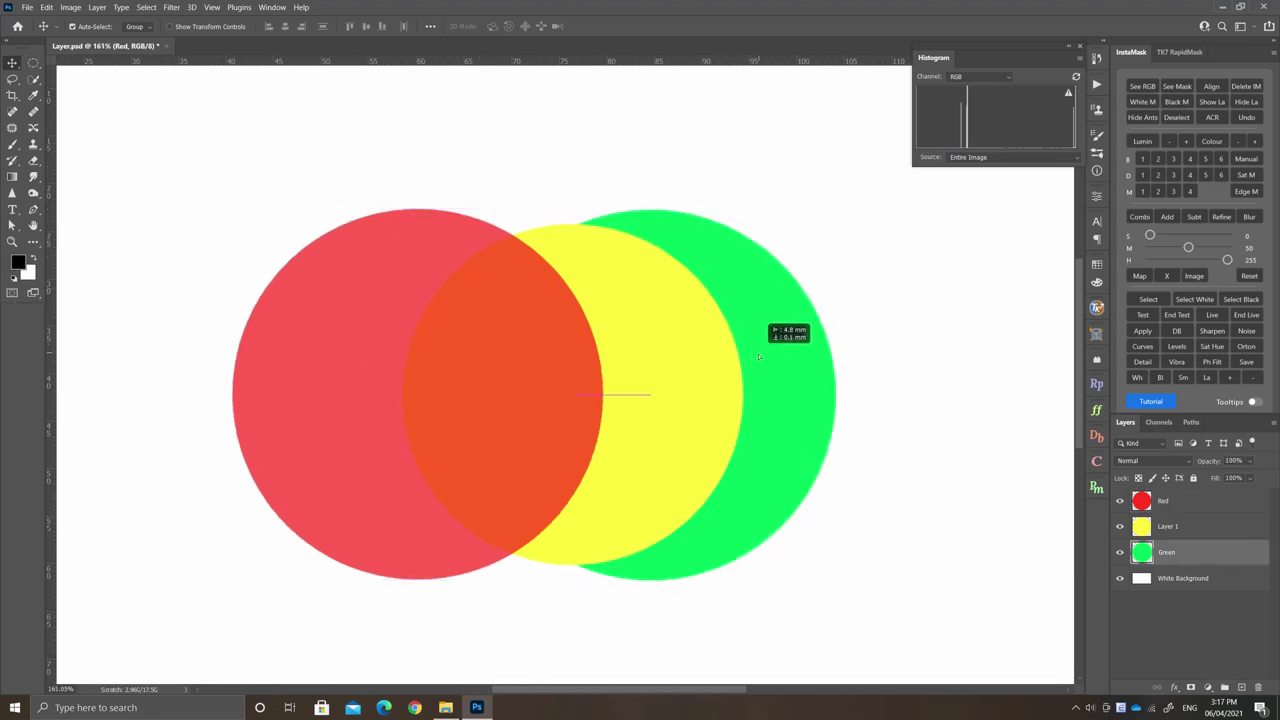
drag(748, 358, 726, 361)
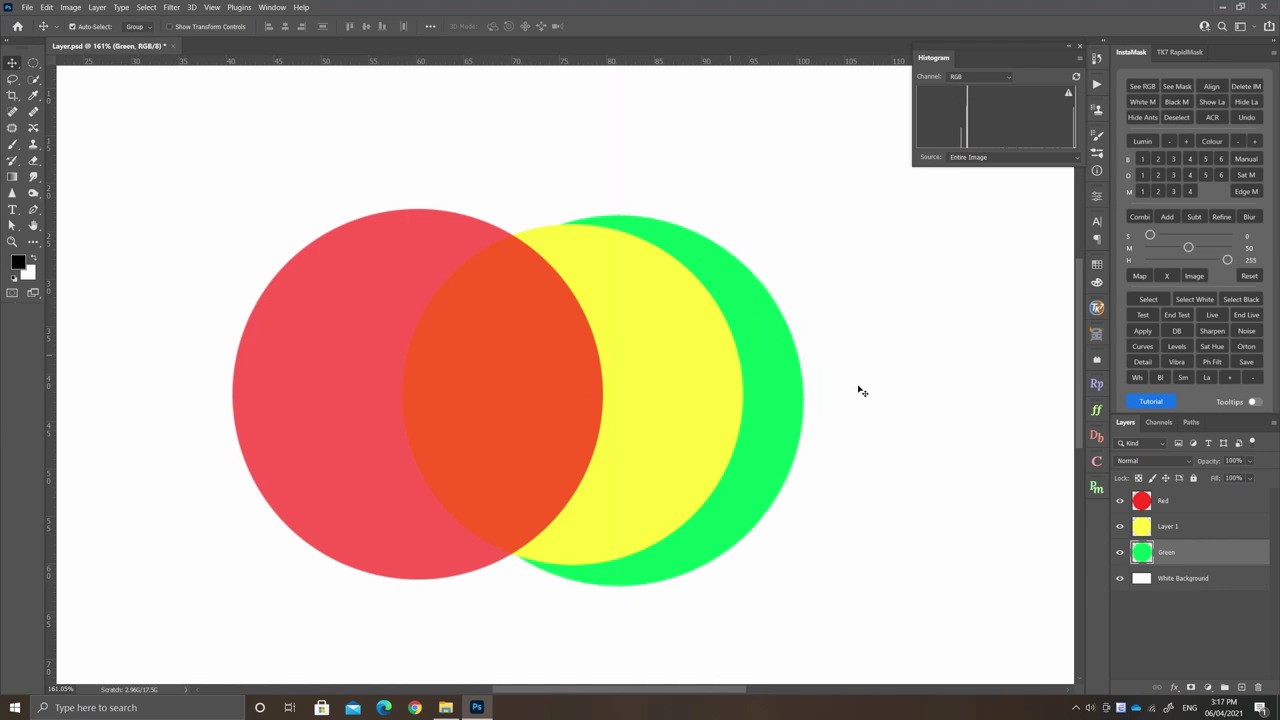
click(1120, 526)
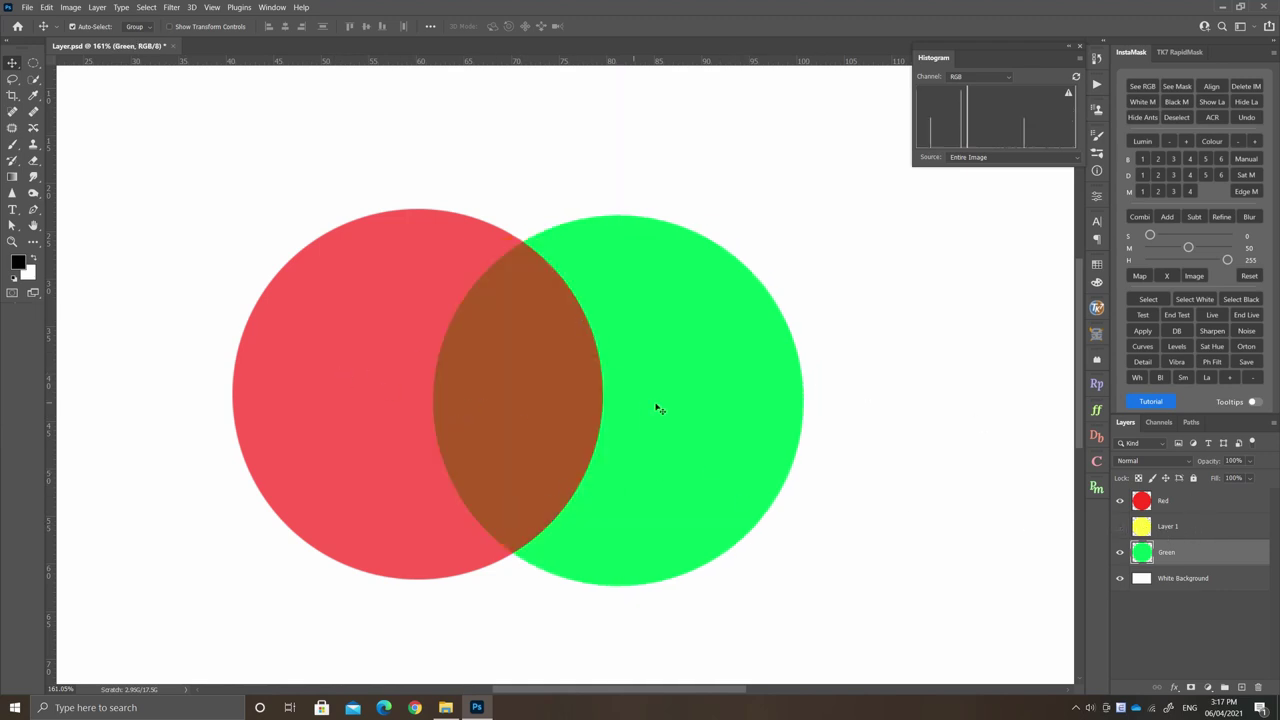
click(1120, 526)
Step: Select Layer 1 and lower its opacity to about 69%
click(720, 384)
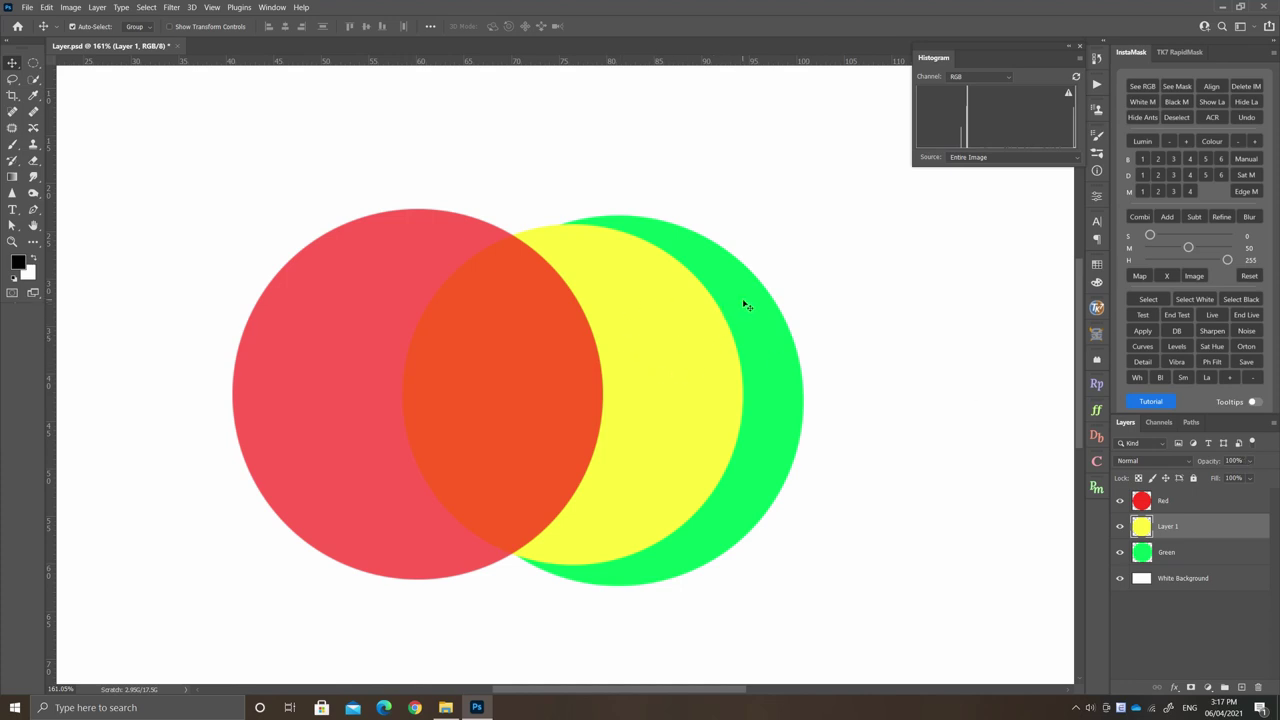
click(1217, 557)
click(1218, 511)
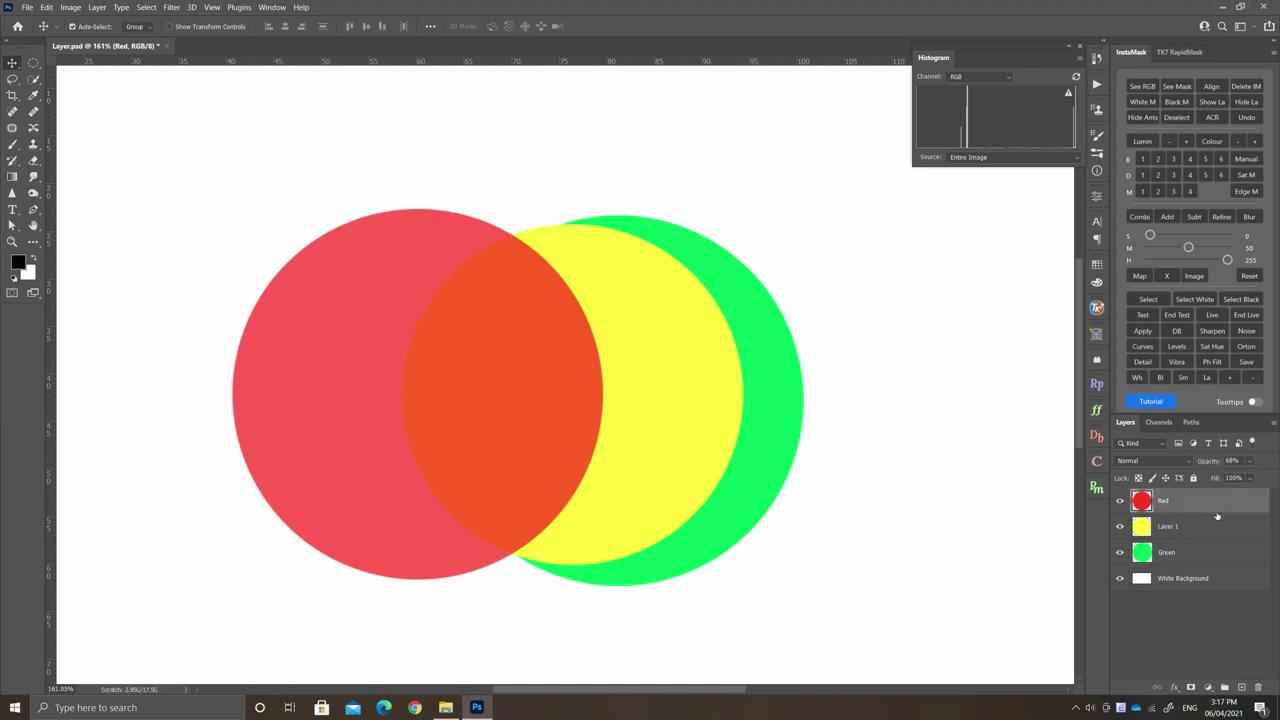
click(1200, 530)
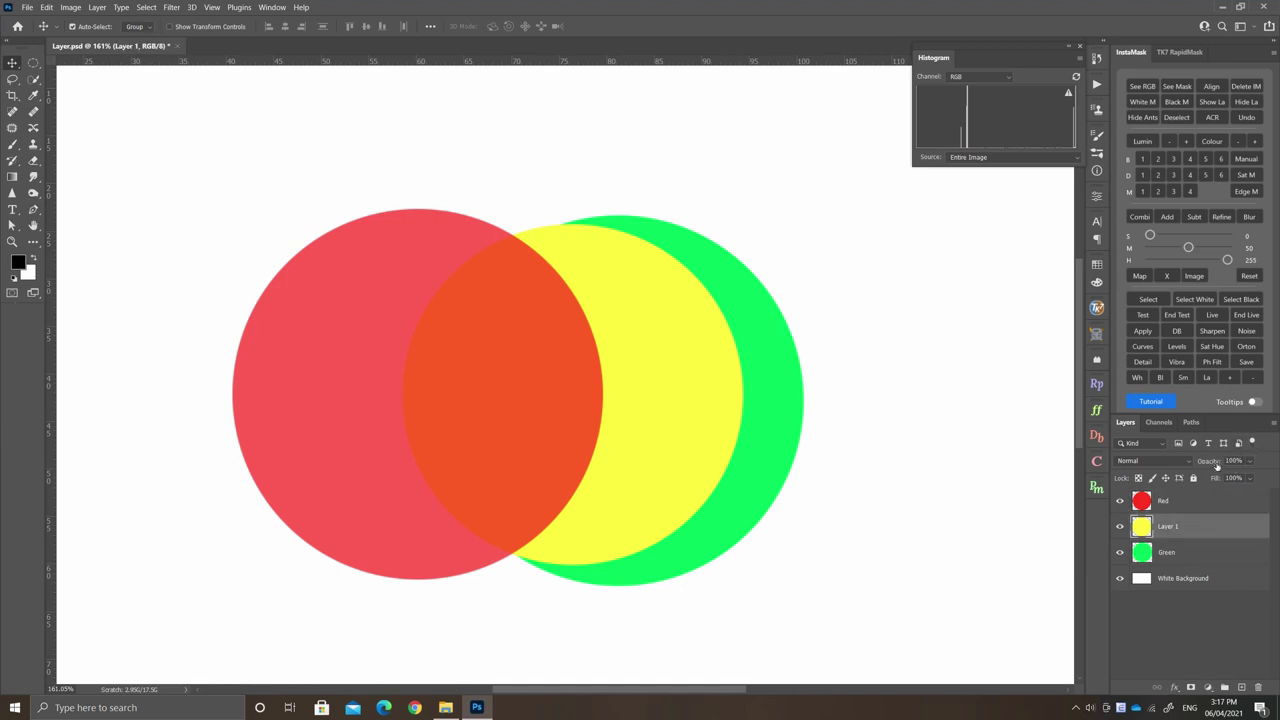
drag(1209, 468, 1184, 468)
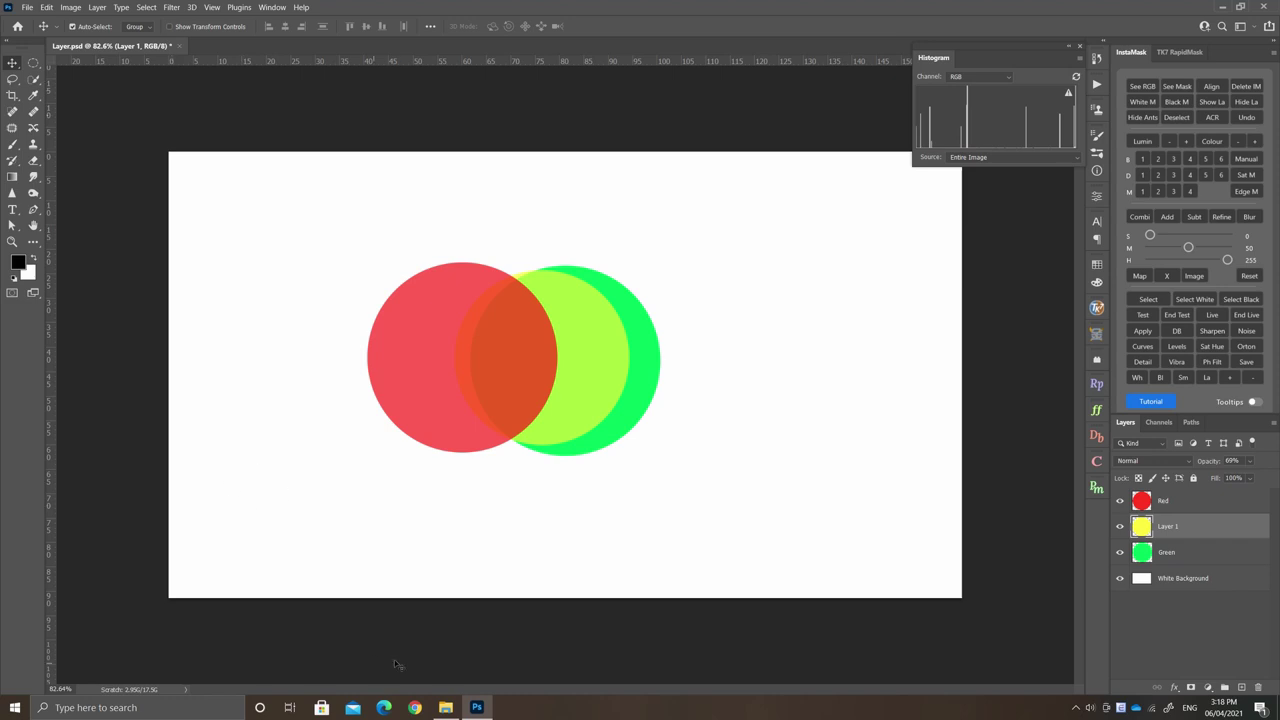
click(445, 707)
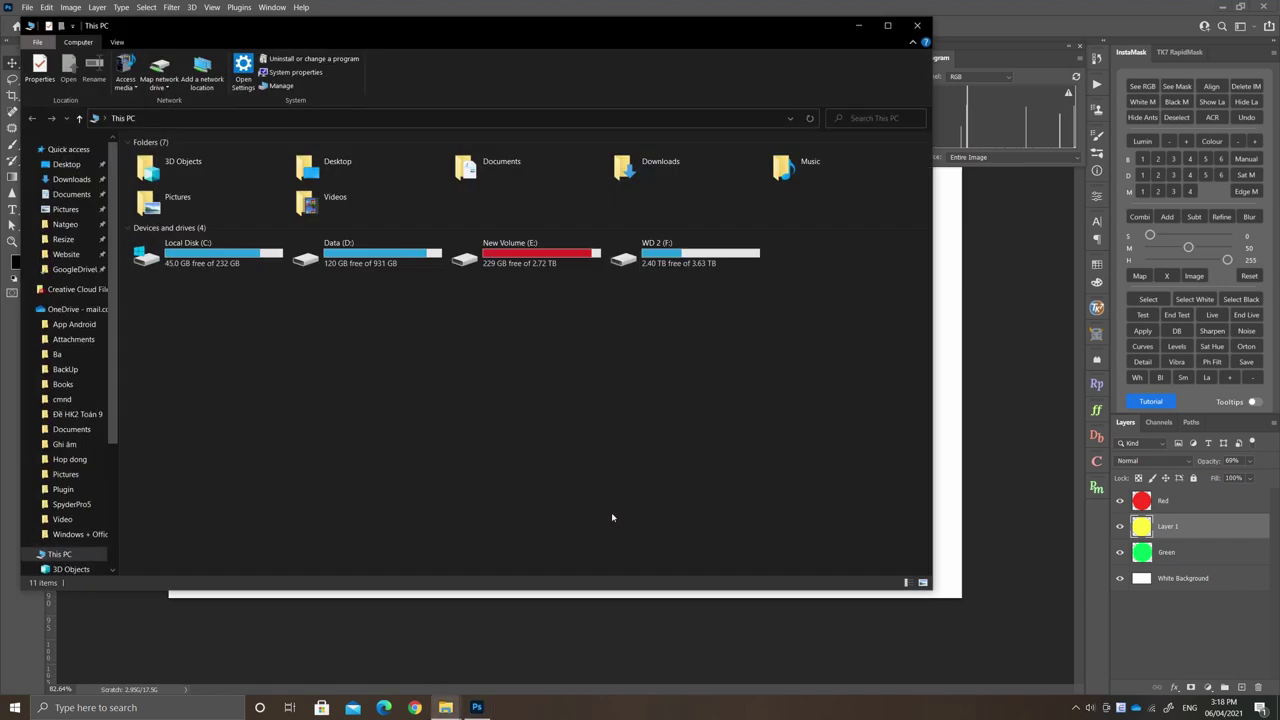
click(70, 164)
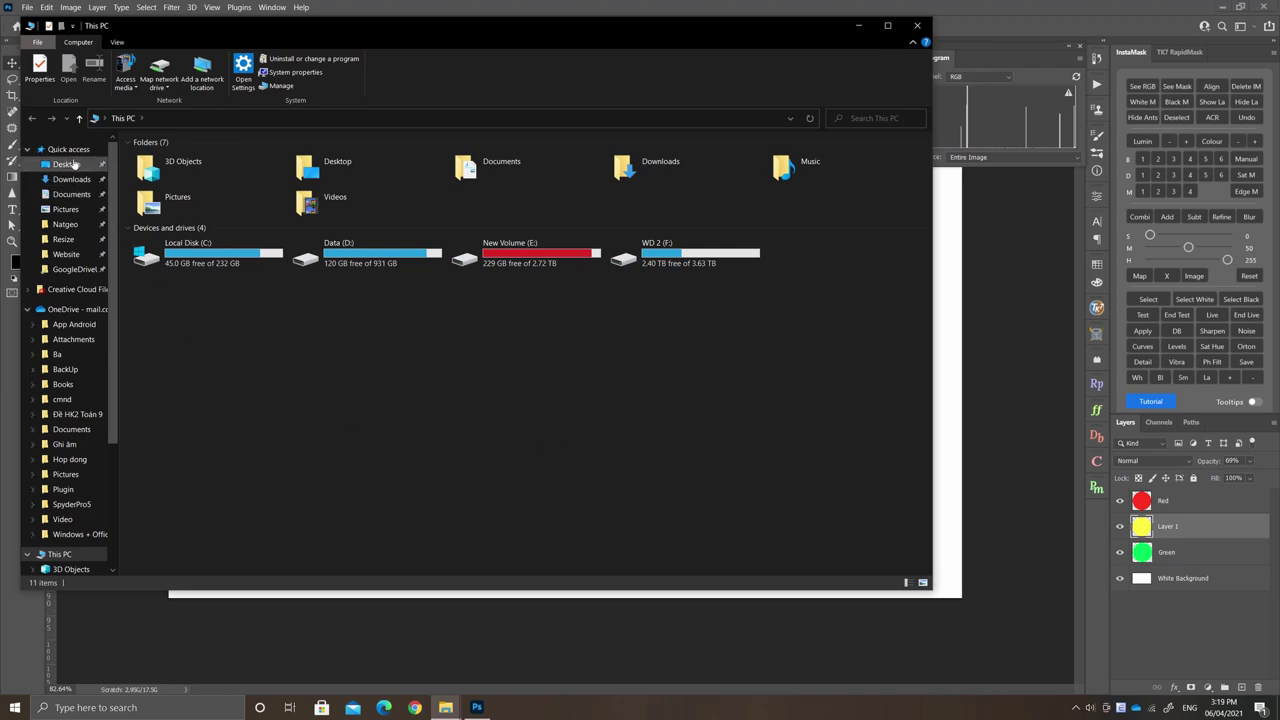
click(815, 180)
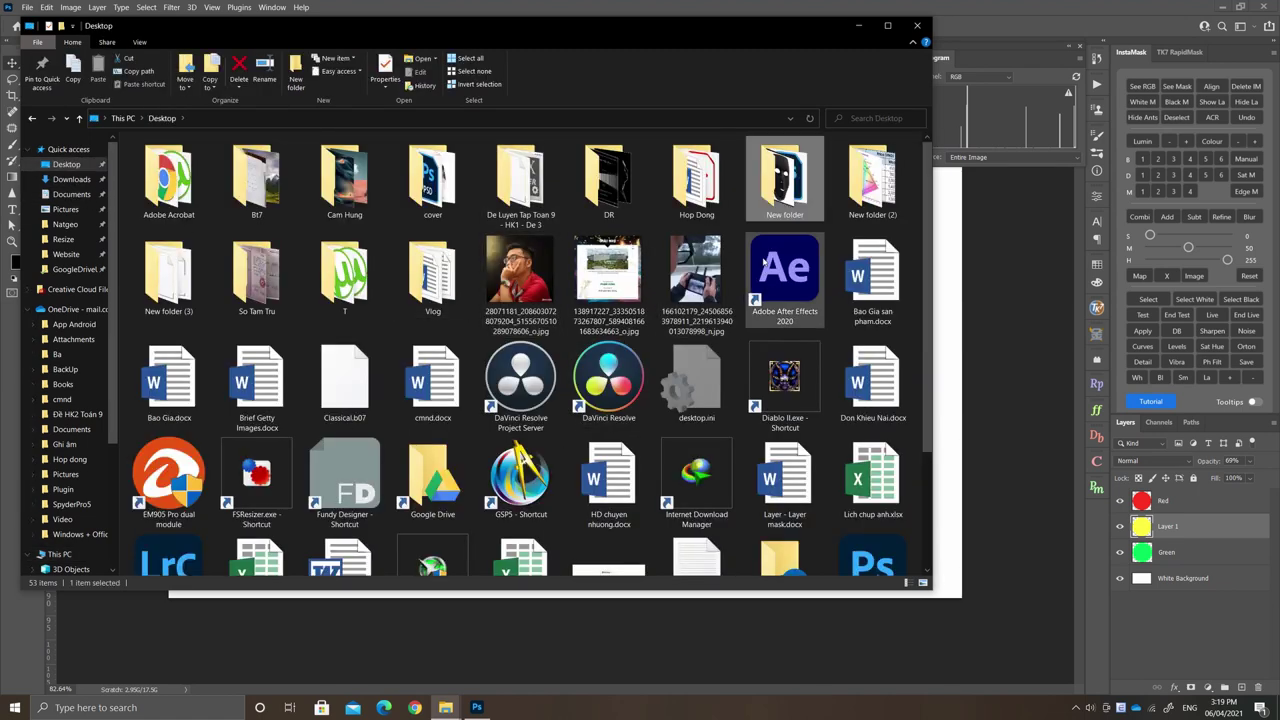
double_click(822, 181)
double_click(150, 182)
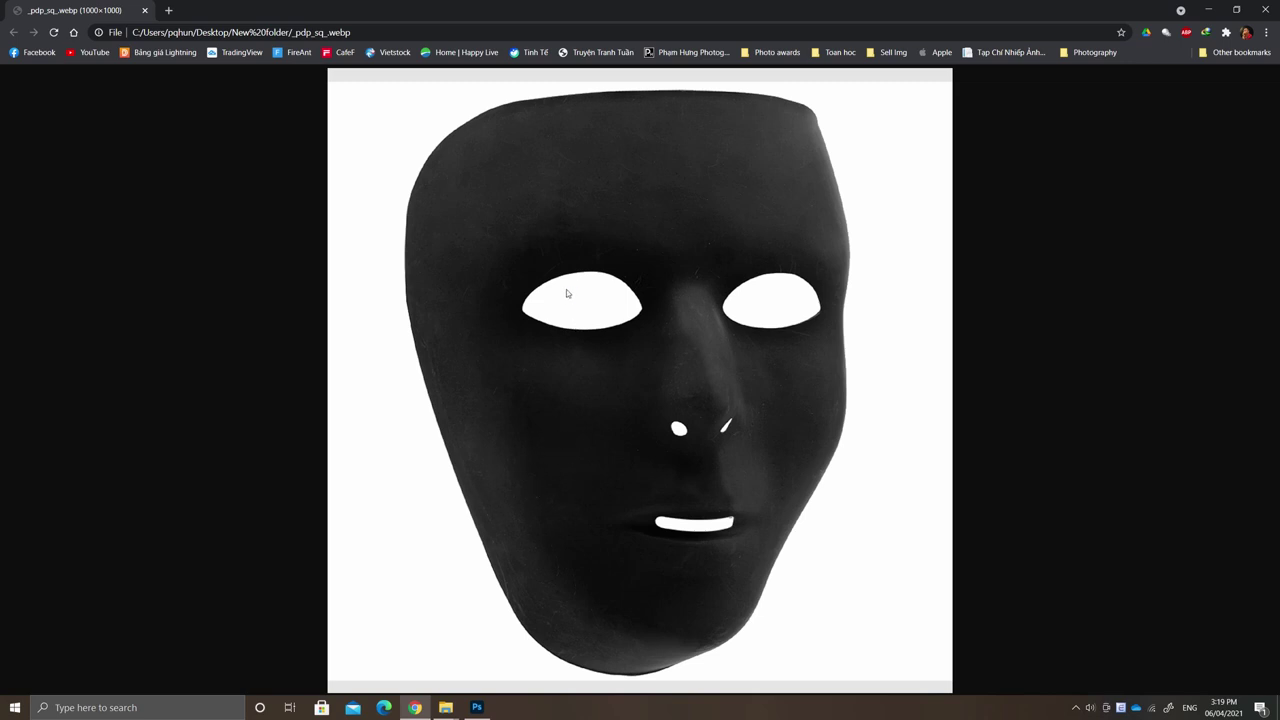
click(1264, 9)
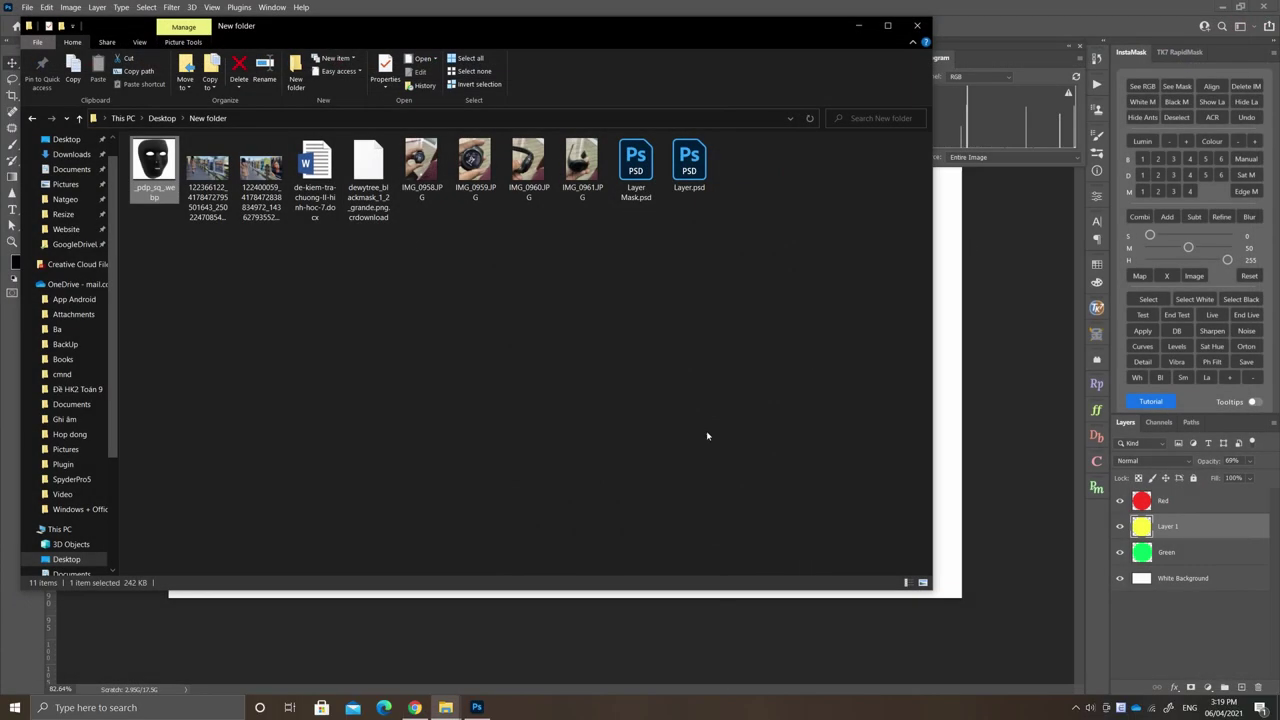
click(941, 633)
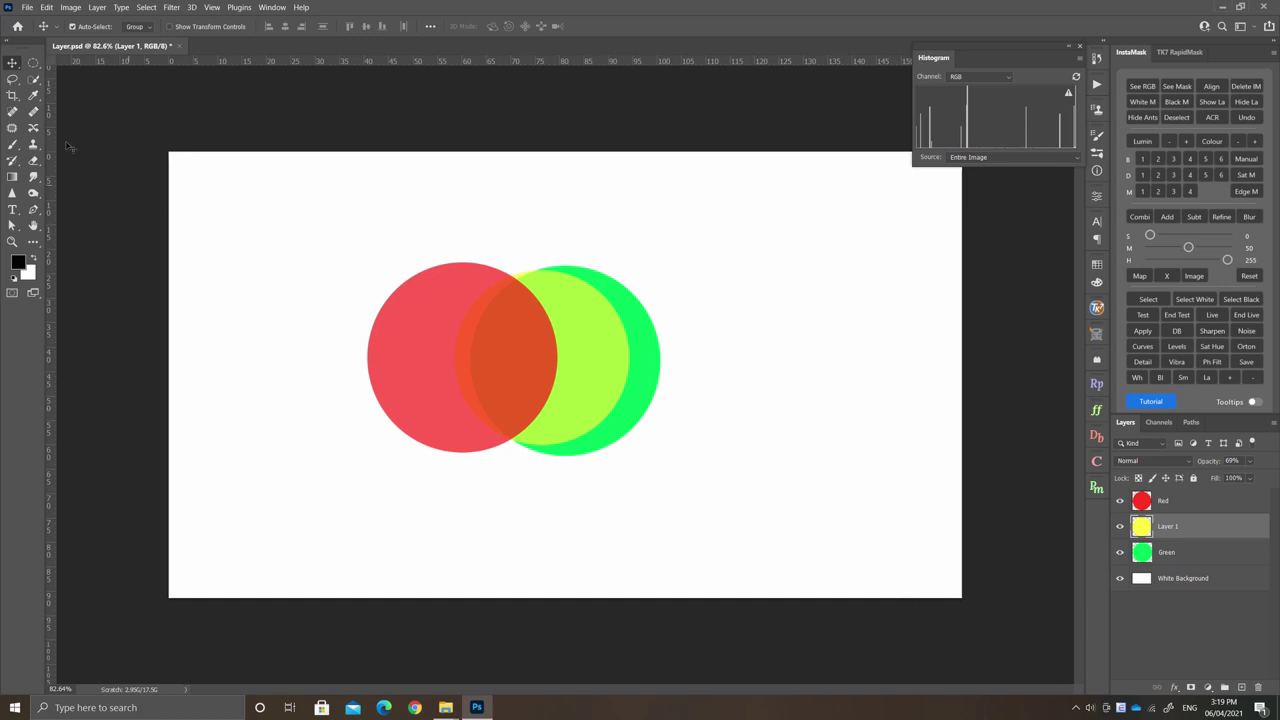
Step: Open Layer Mask.psd from the Home screen's recent files
click(16, 26)
scroll(446, 609, down, 3)
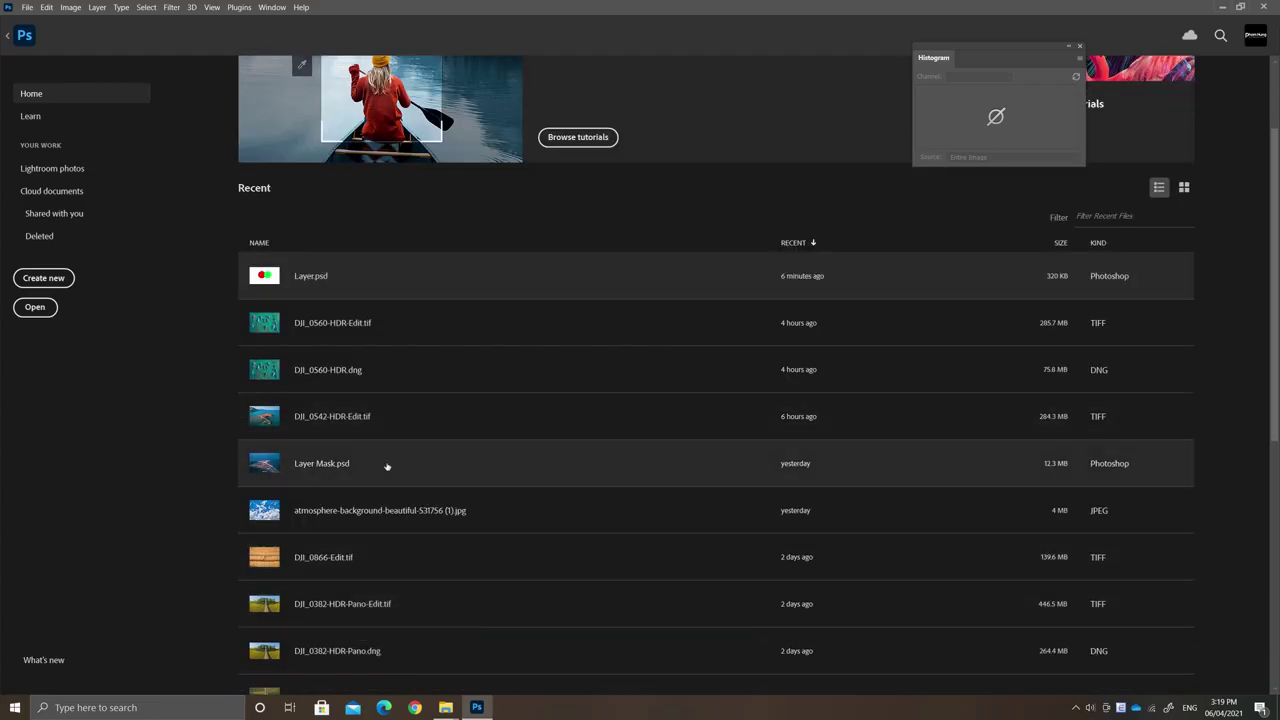
click(339, 467)
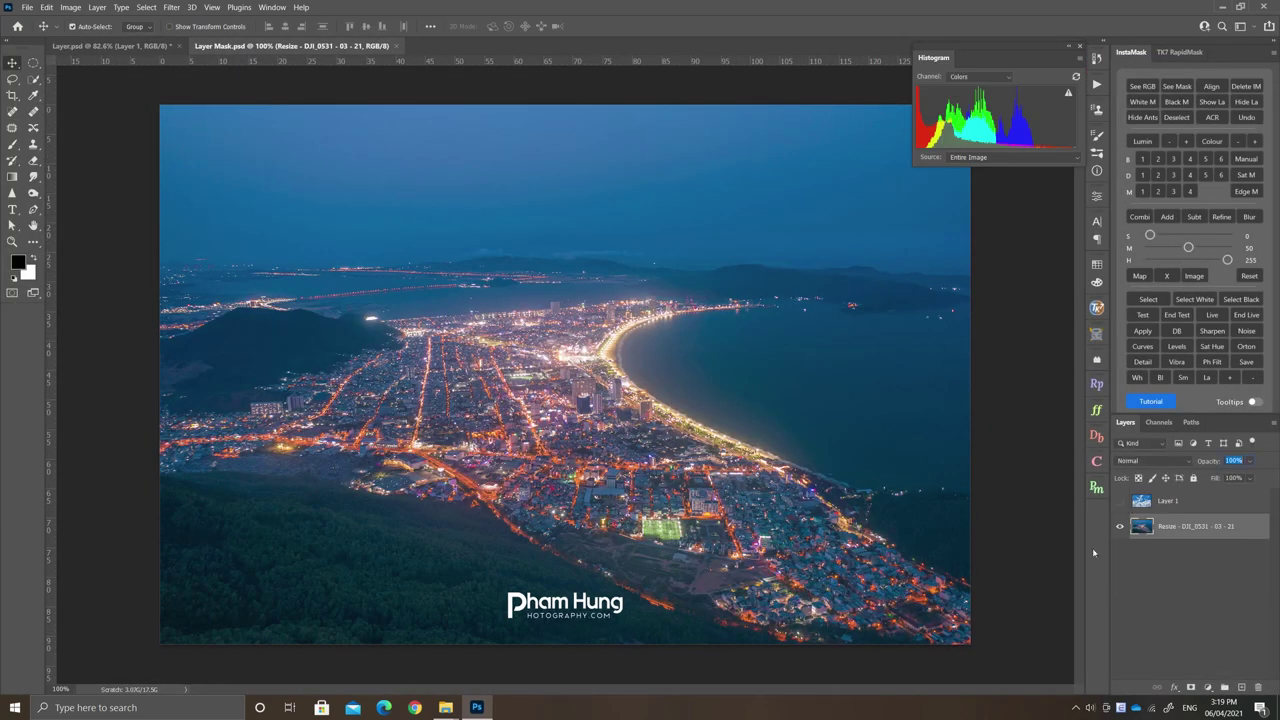
Step: Compare the cloud layer on and off, then set its opacity to 61%
click(1121, 502)
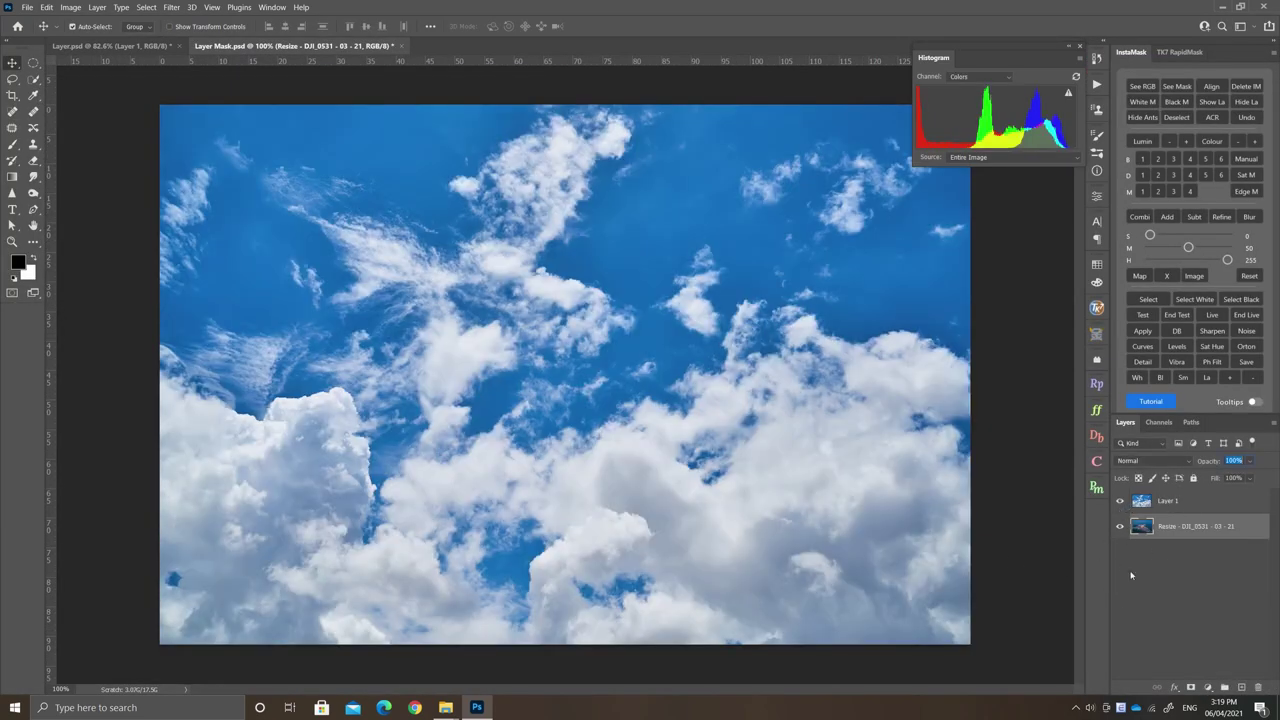
click(1121, 502)
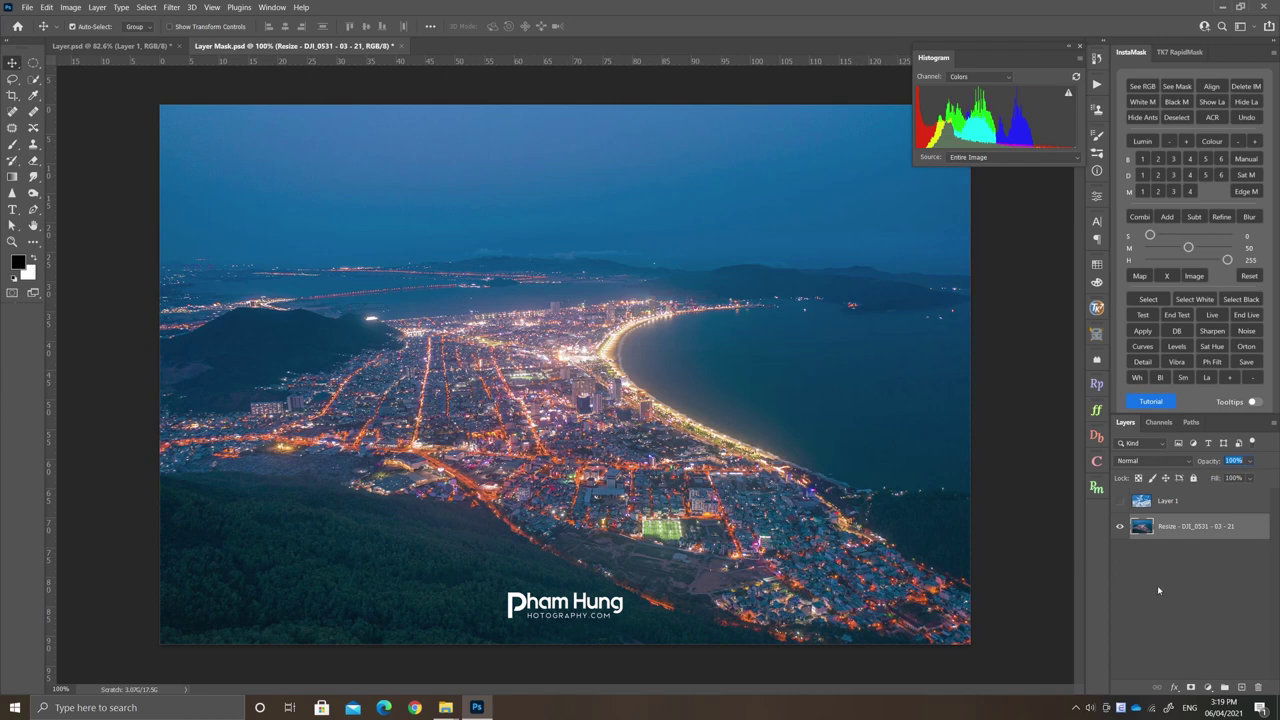
click(1120, 501)
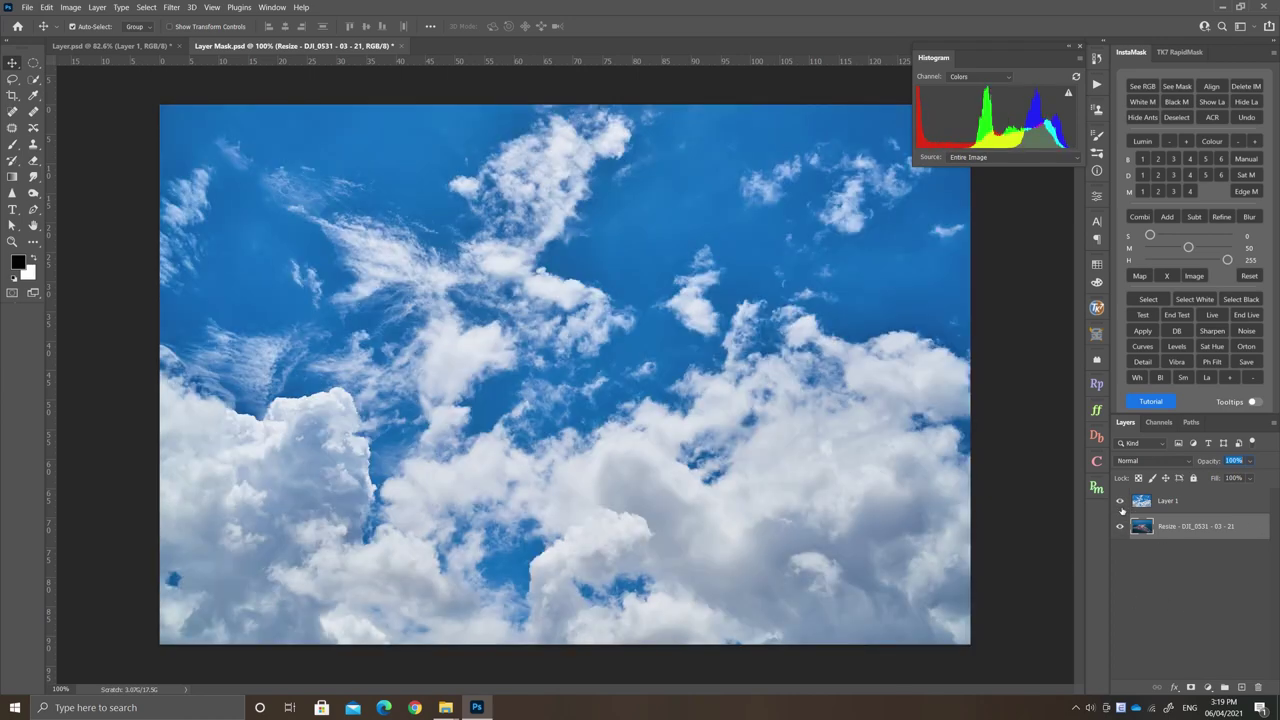
click(1120, 503)
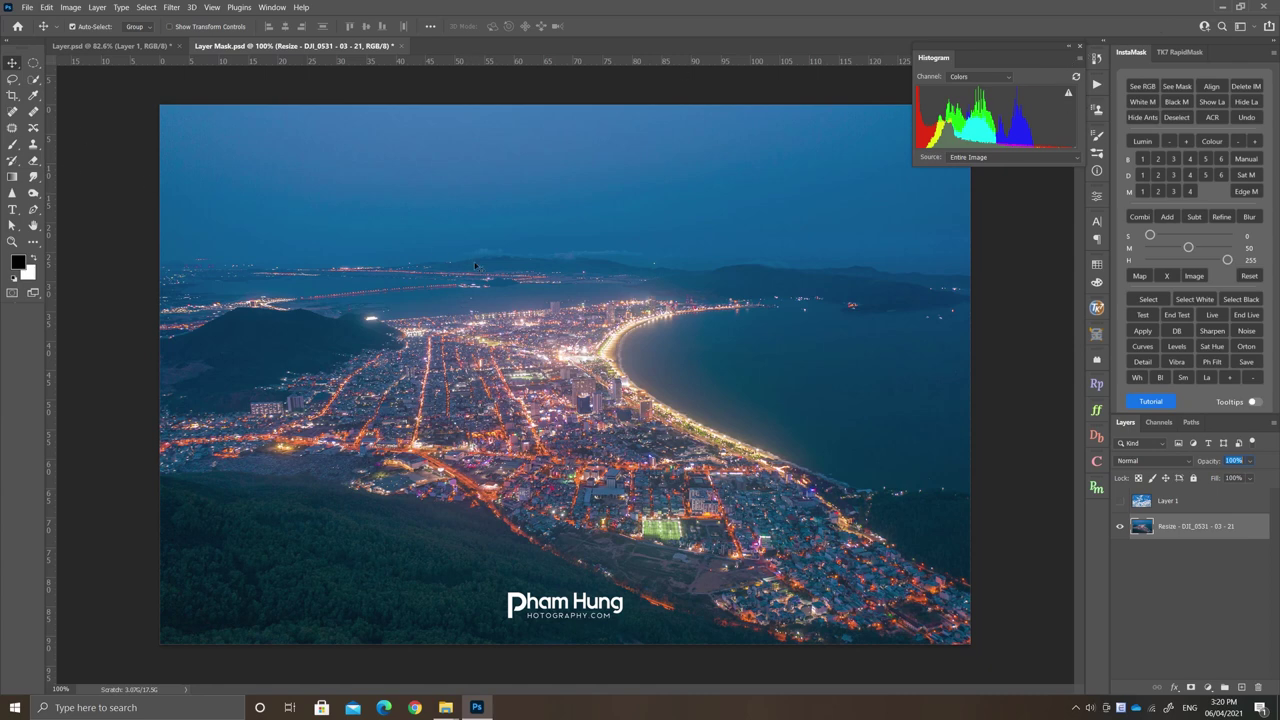
click(1120, 501)
click(1185, 503)
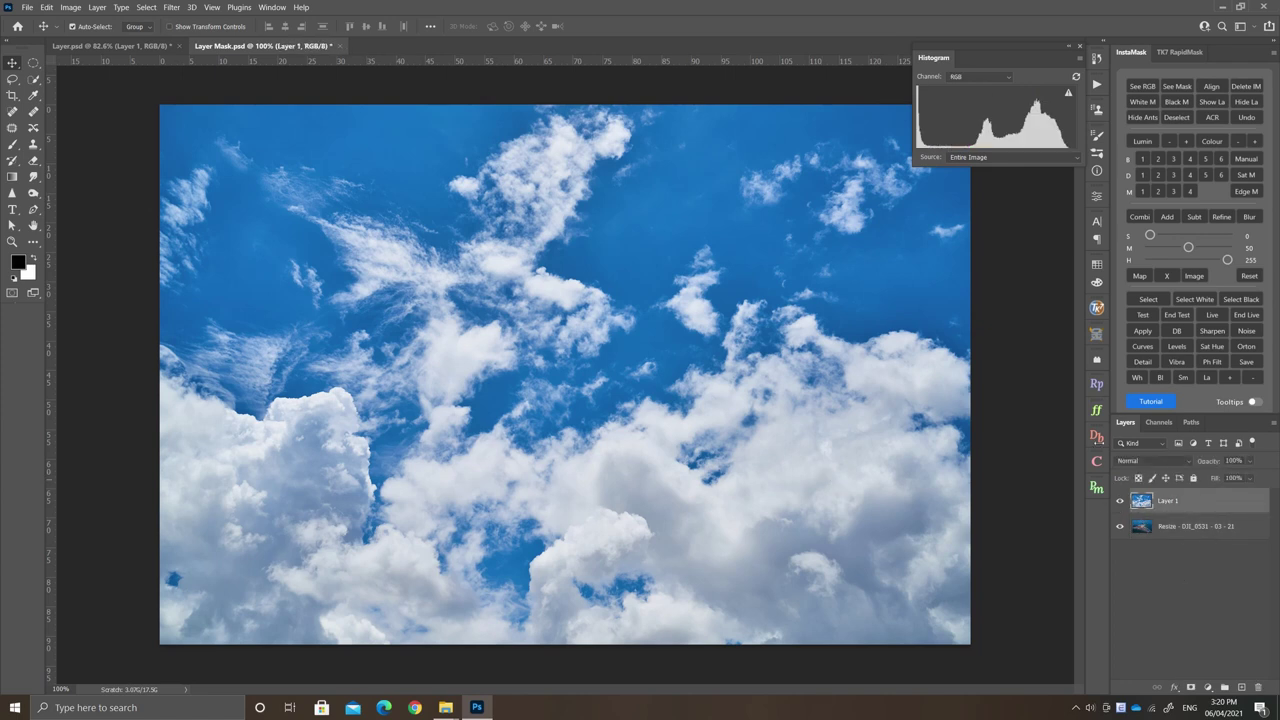
drag(1212, 462, 1187, 467)
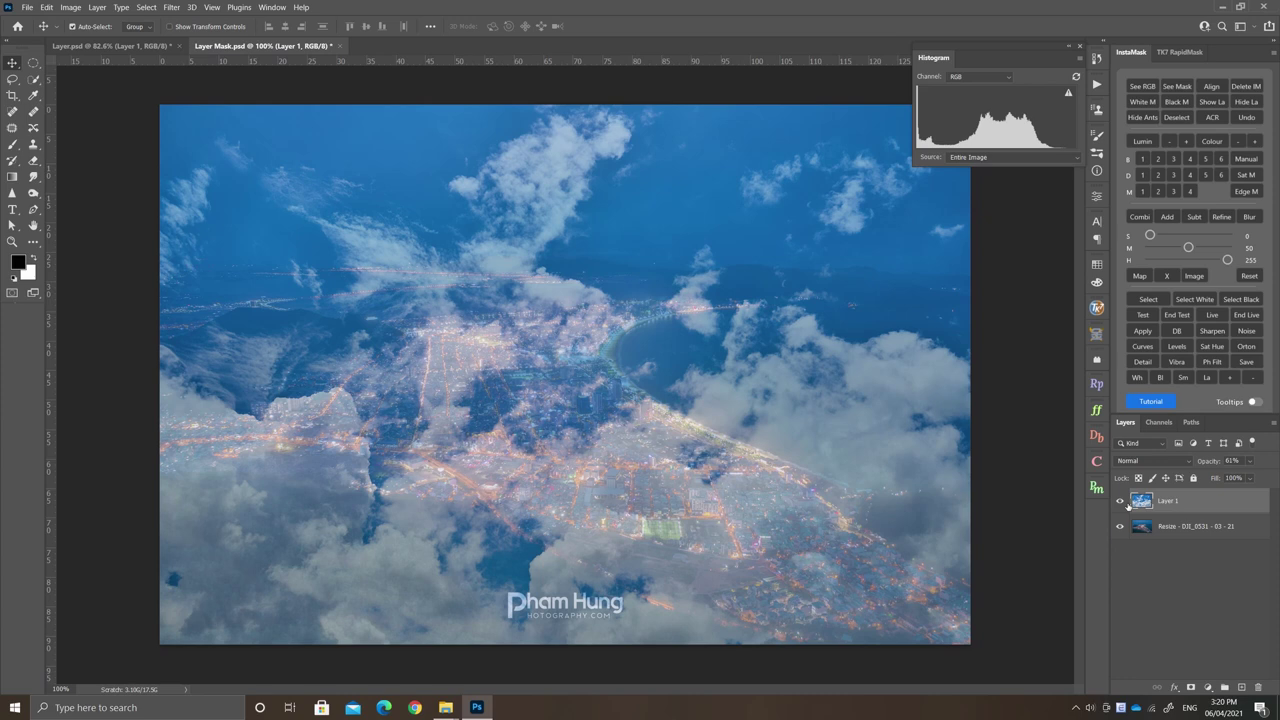
key(e)
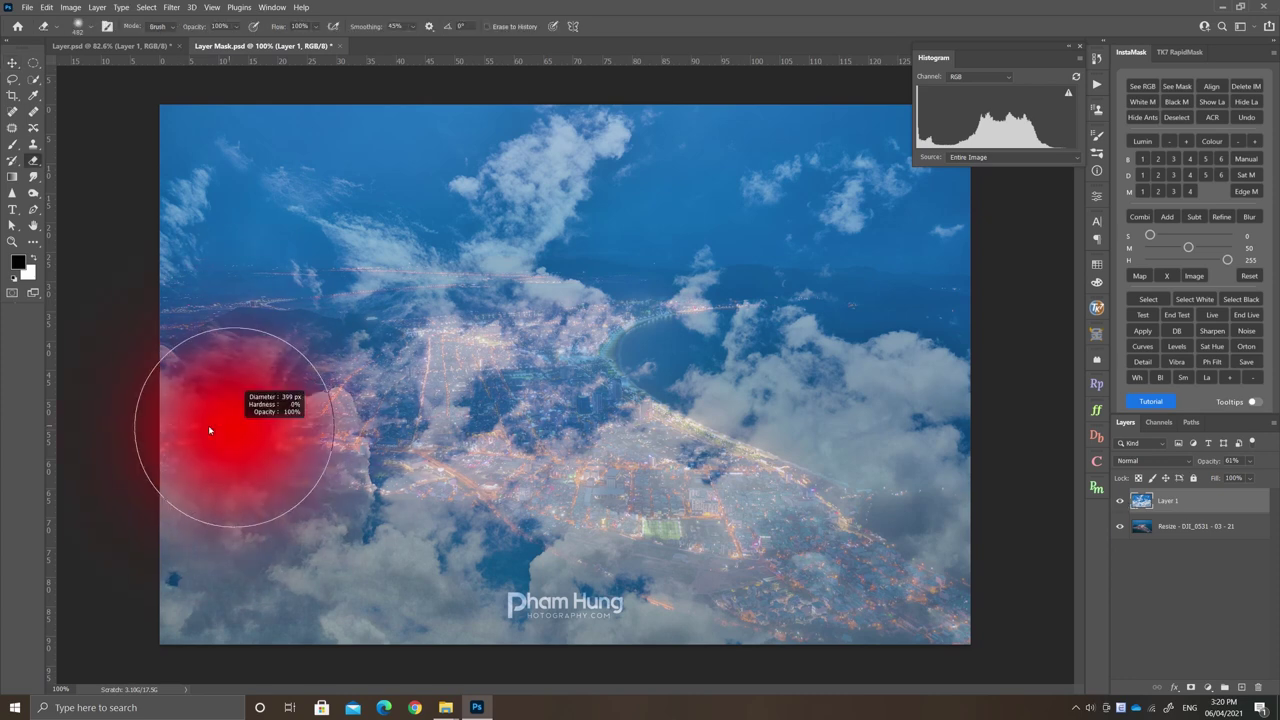
drag(208, 425, 305, 385)
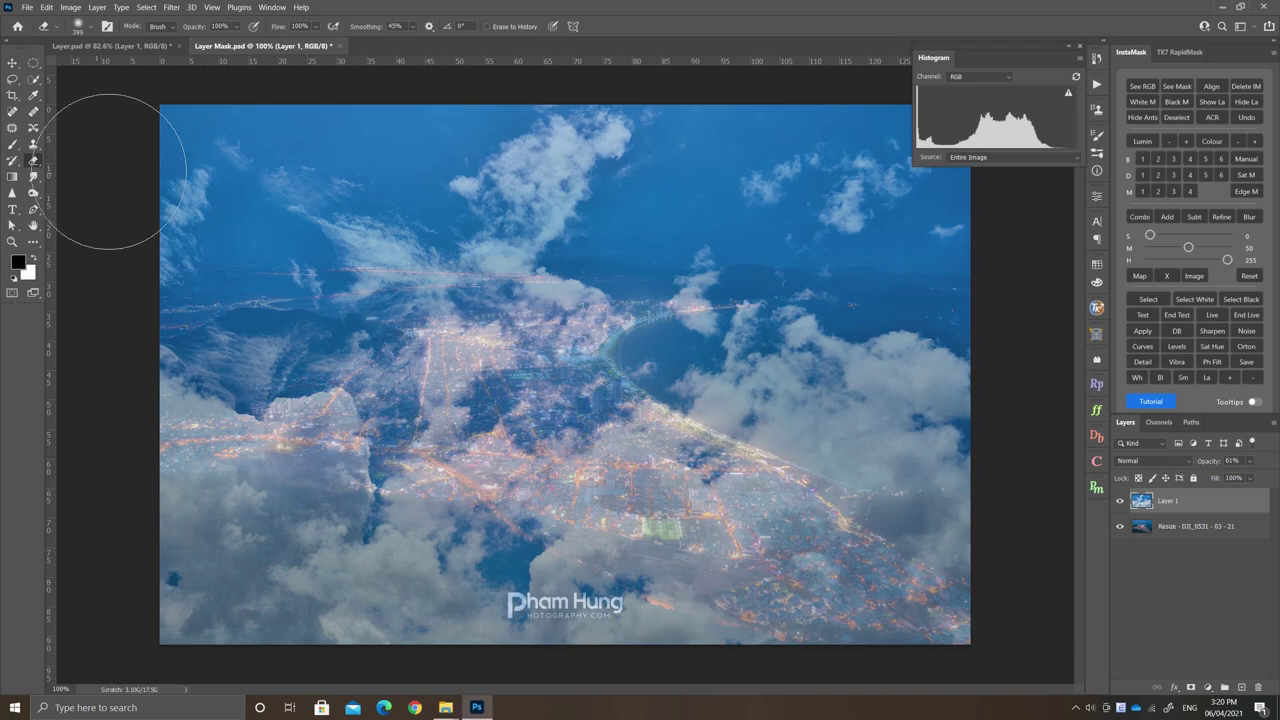
mouse_move(110, 243)
mouse_down()
mouse_move(214, 357)
mouse_move(943, 443)
mouse_move(100, 500)
mouse_move(835, 653)
mouse_move(129, 614)
mouse_move(949, 477)
mouse_move(151, 574)
mouse_move(1089, 593)
mouse_move(857, 457)
mouse_move(909, 494)
mouse_move(590, 400)
mouse_up()
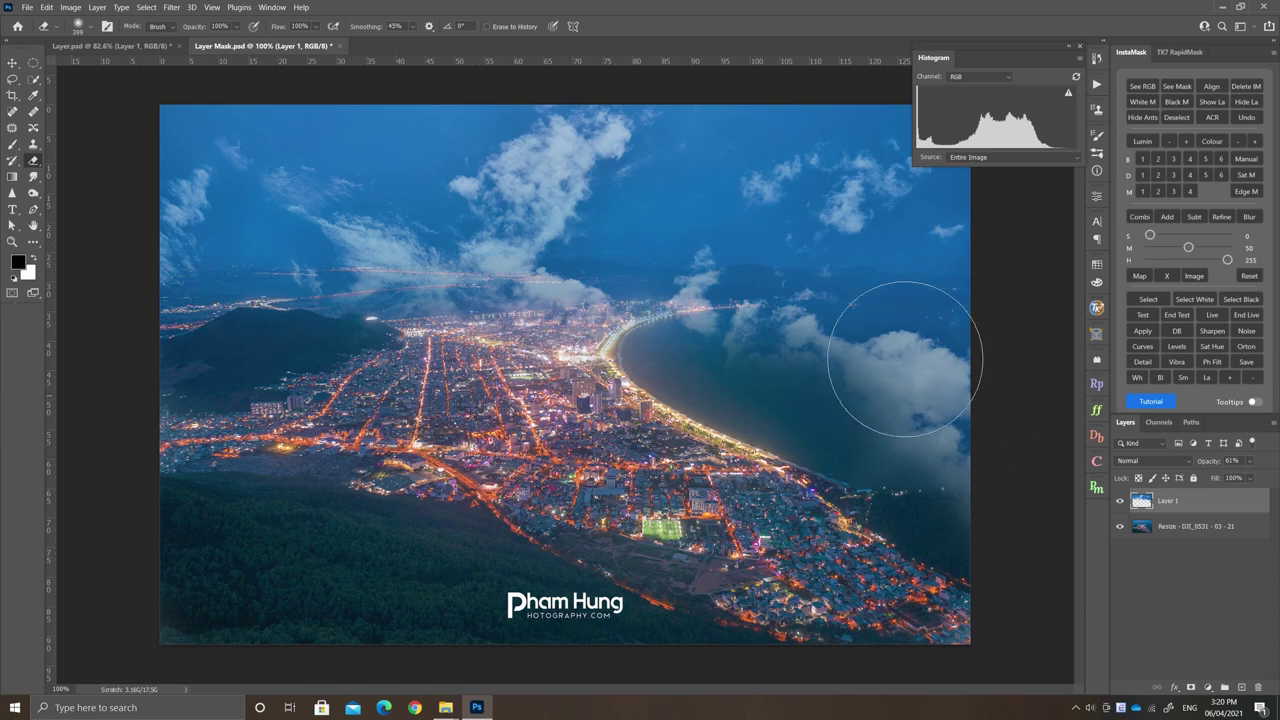
drag(820, 258, 725, 465)
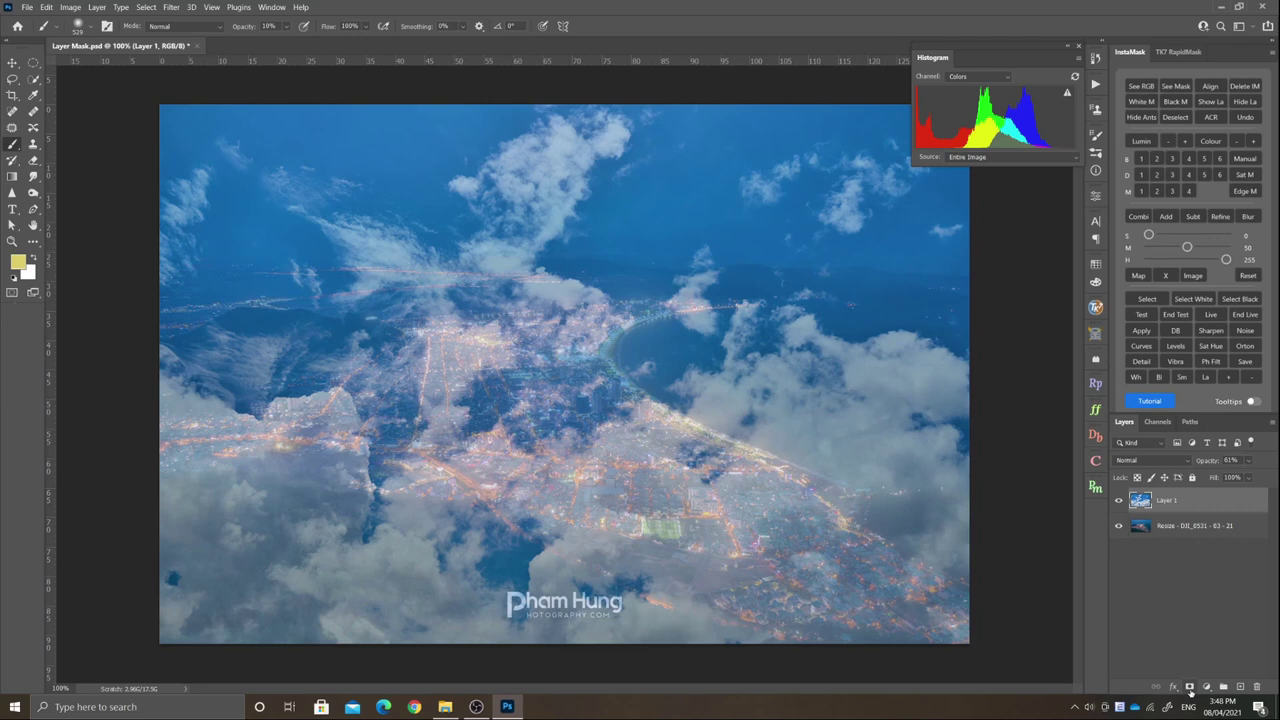
click(1189, 687)
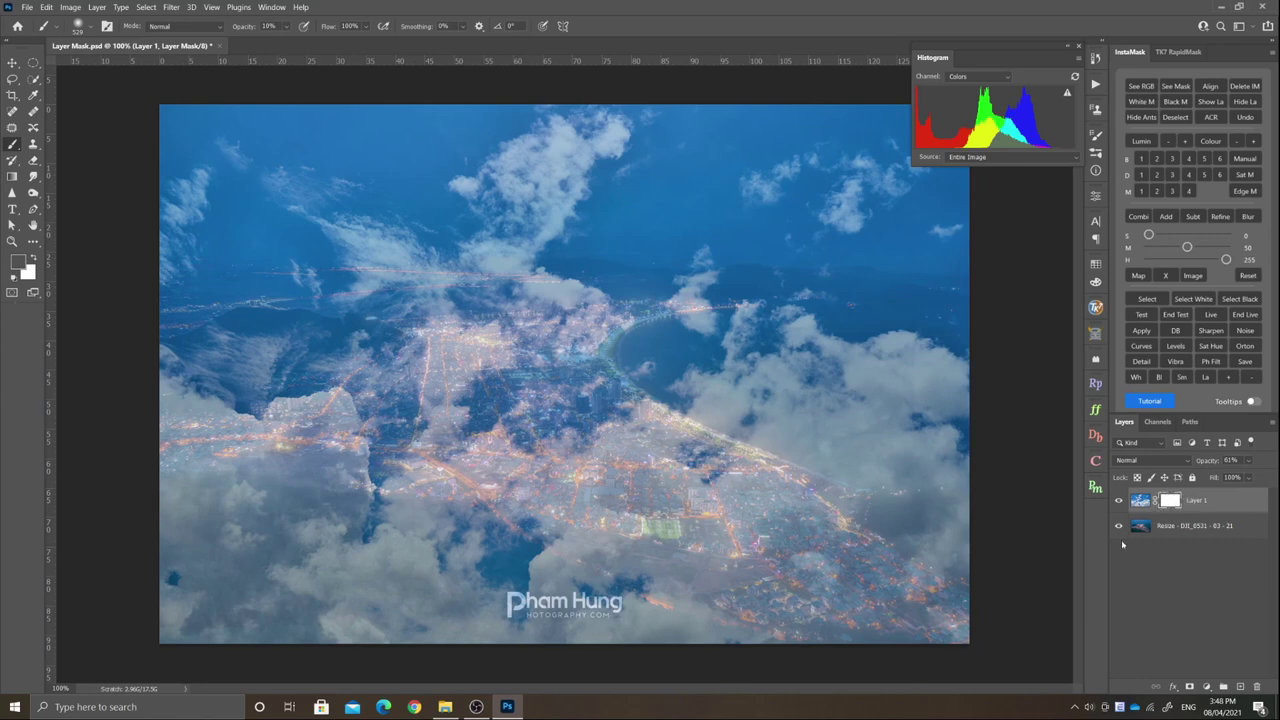
key(x)
right_click(1170, 502)
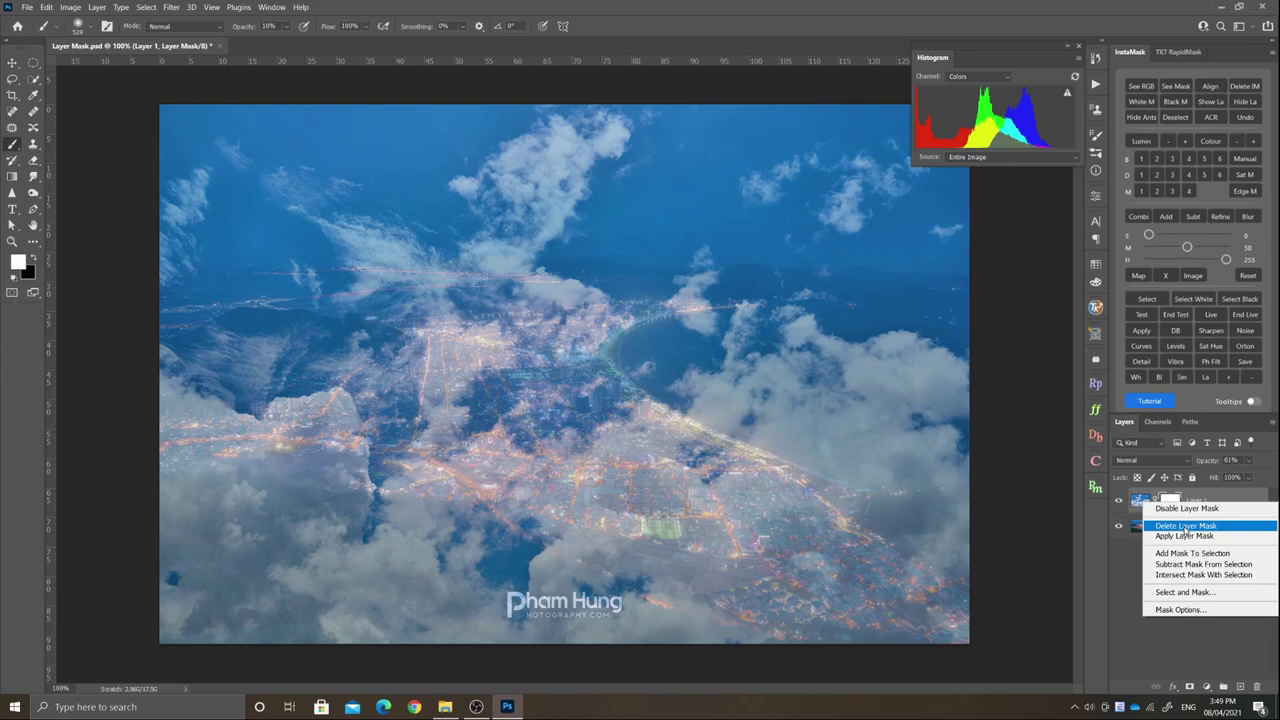
click(1185, 526)
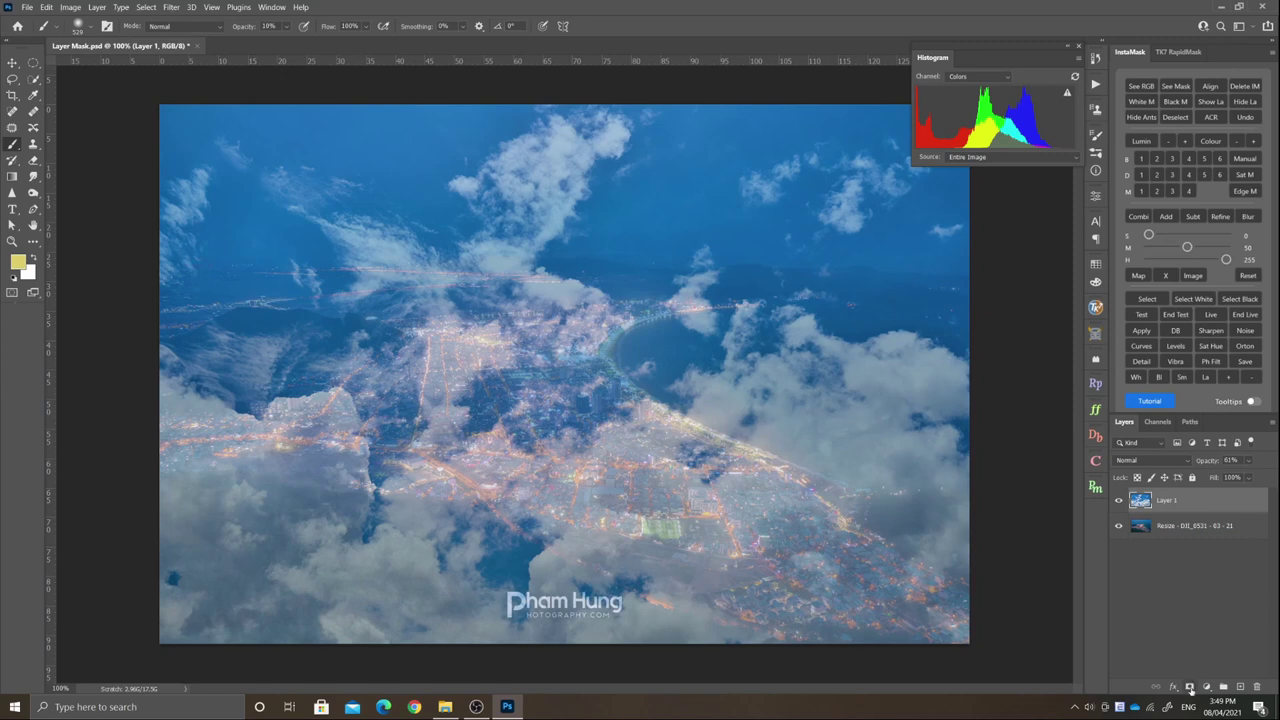
Step: Add a black mask to Layer 1 and paint white across the sky to reveal clouds
alt+click(1189, 688)
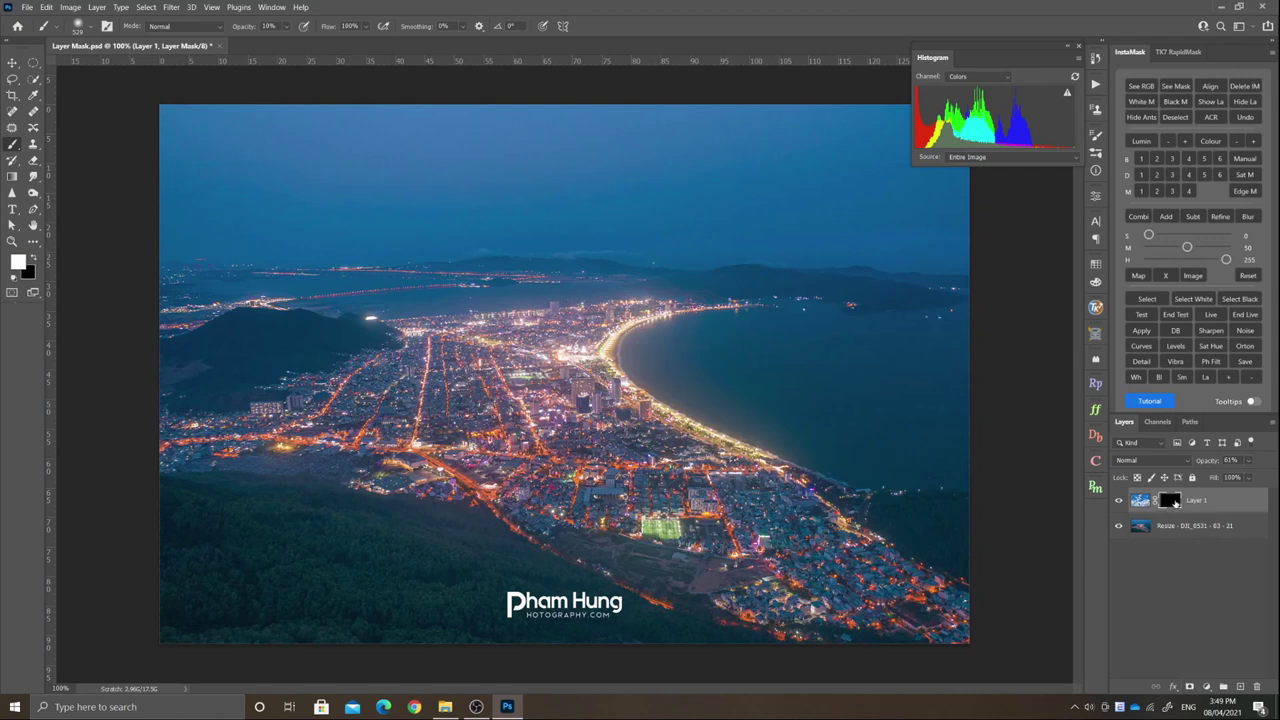
click(1174, 503)
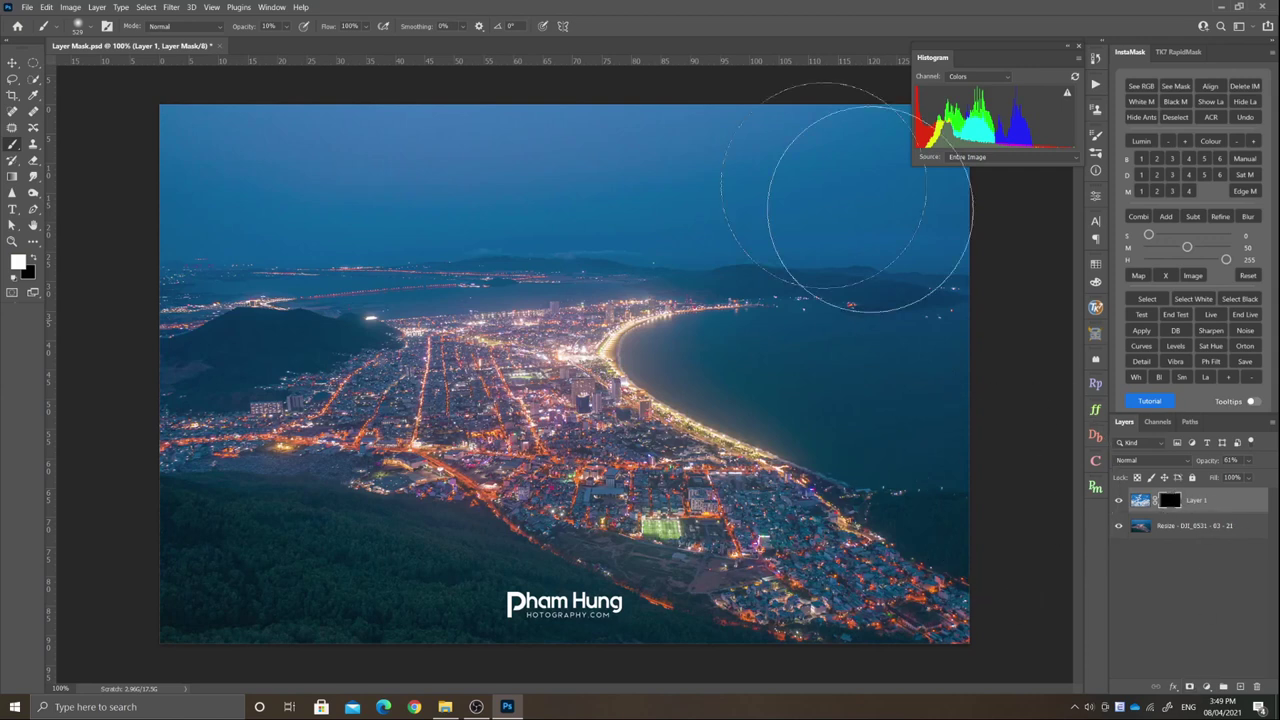
mouse_move(857, 214)
mouse_down()
mouse_move(343, 206)
mouse_move(871, 194)
mouse_move(270, 225)
mouse_up()
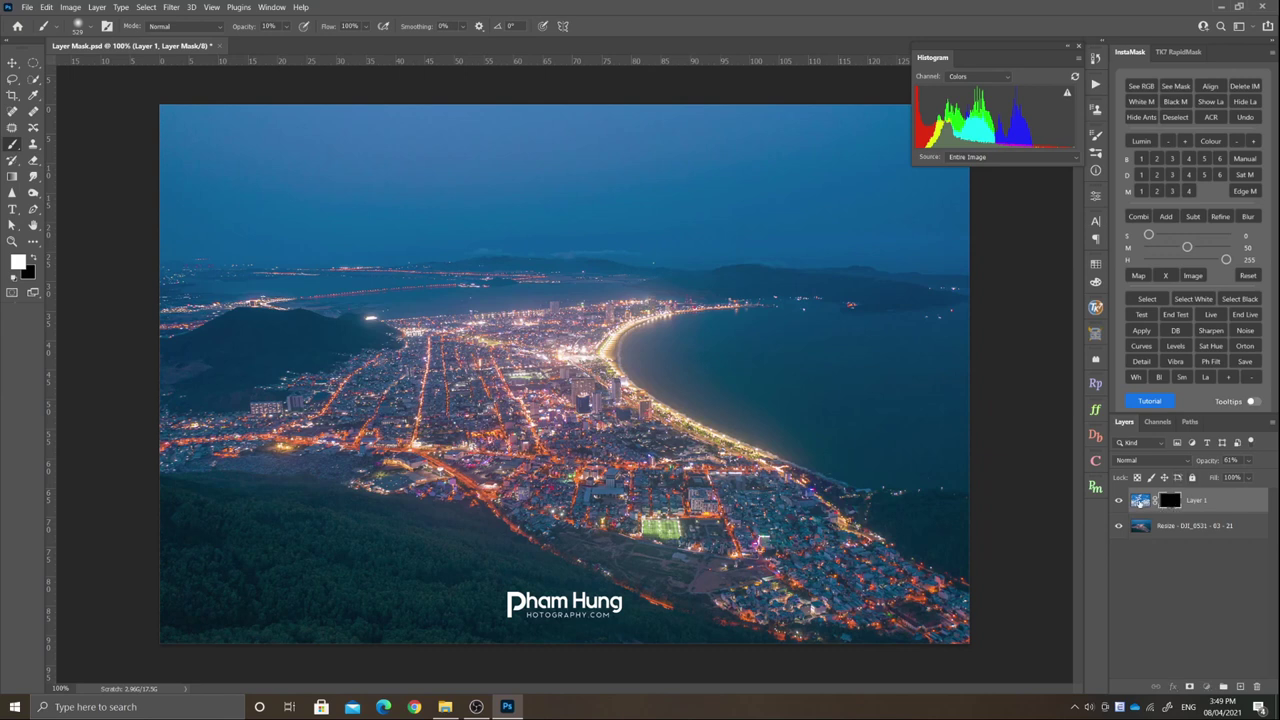
click(1140, 501)
mouse_move(389, 226)
mouse_down()
mouse_move(329, 200)
mouse_move(697, 177)
mouse_move(834, 186)
mouse_move(383, 129)
mouse_move(384, 154)
mouse_up()
mouse_move(194, 157)
mouse_down()
mouse_move(549, 166)
mouse_move(1023, 223)
mouse_up()
drag(114, 143, 742, 170)
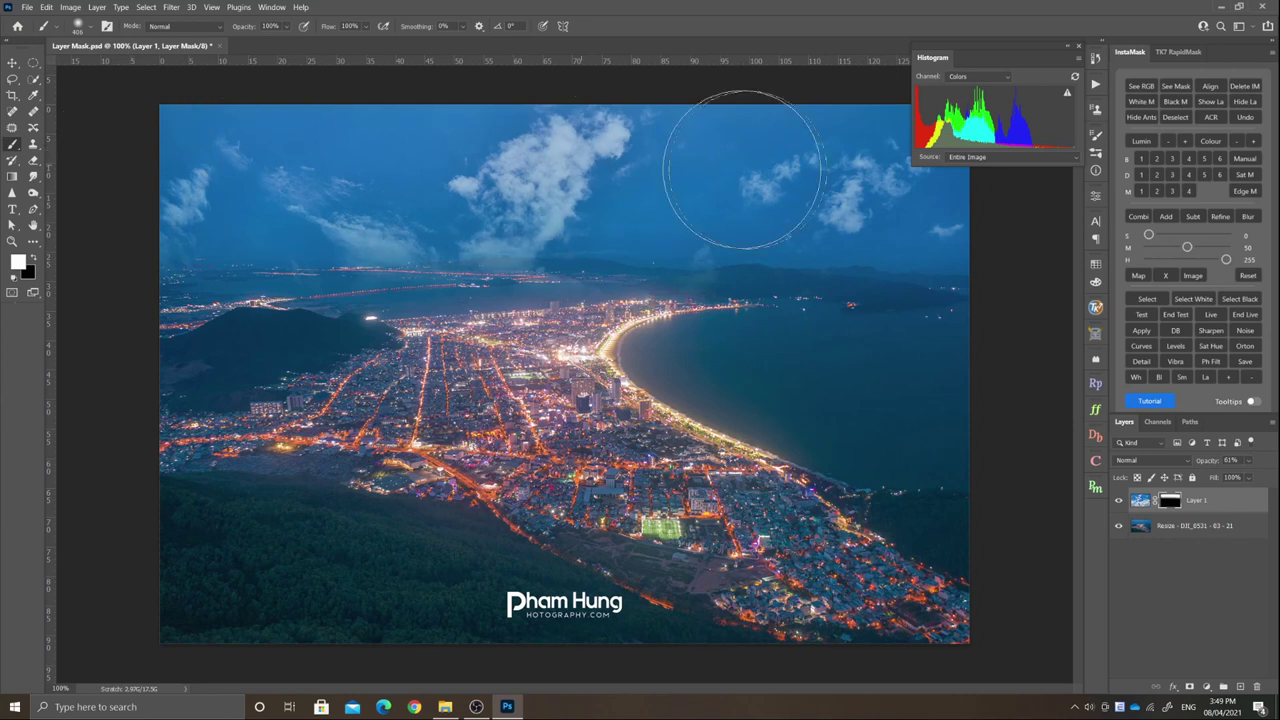
mouse_move(265, 162)
mouse_down()
mouse_move(600, 240)
mouse_move(414, 157)
mouse_move(657, 186)
mouse_move(802, 172)
mouse_move(156, 164)
mouse_move(784, 161)
mouse_up()
mouse_move(970, 214)
mouse_down()
mouse_move(143, 200)
mouse_move(175, 172)
mouse_up()
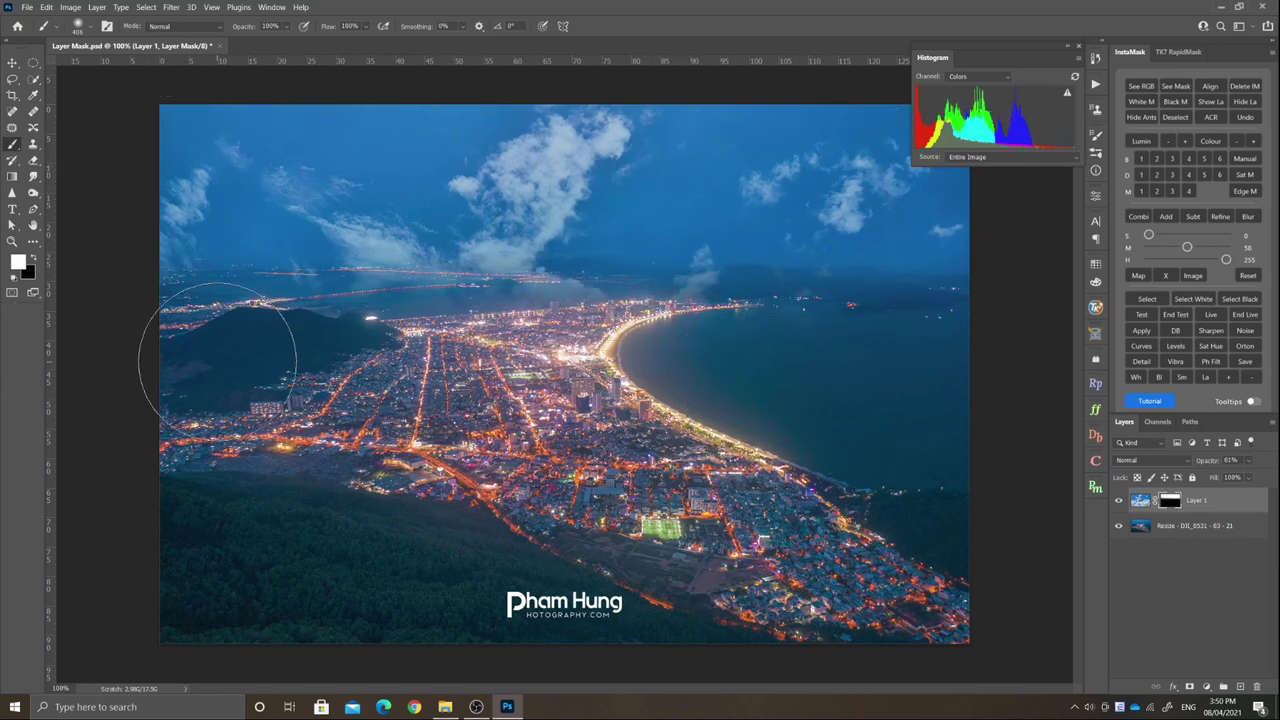
Step: Paint black along the horizon and mountains, then view the mask on its own
click(15, 277)
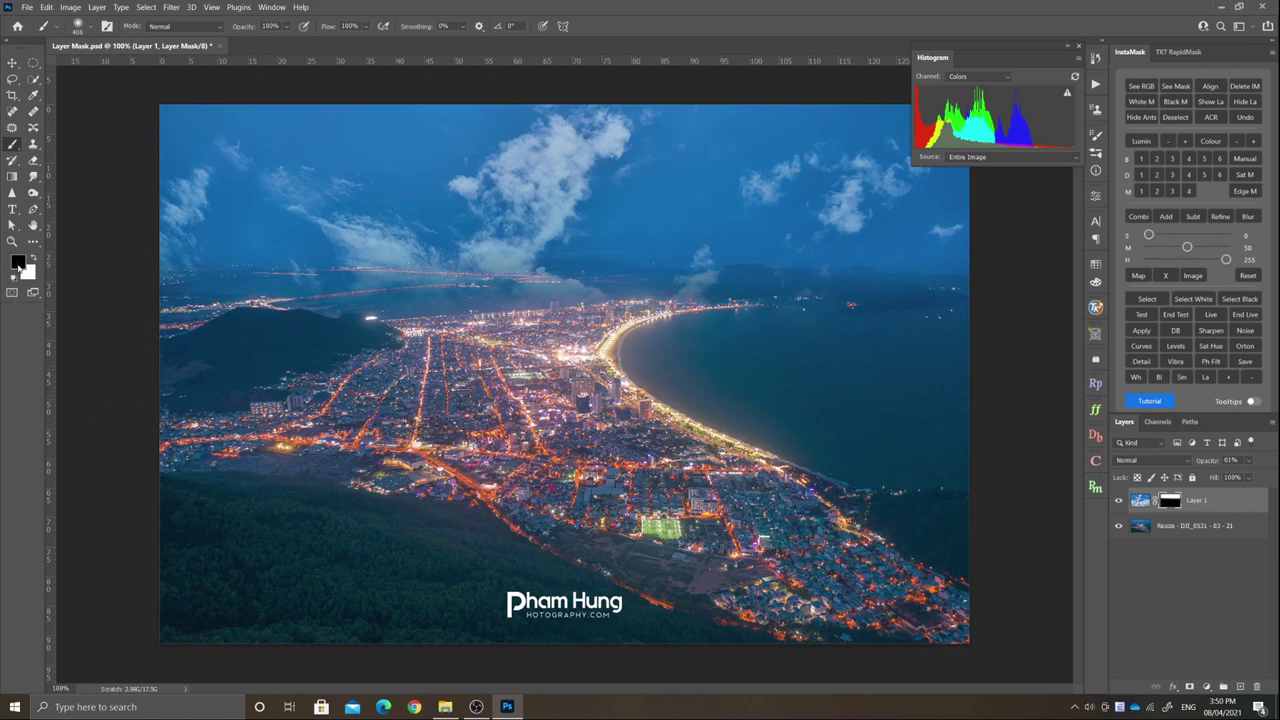
mouse_move(214, 329)
mouse_down()
mouse_move(190, 318)
mouse_move(590, 290)
mouse_move(590, 320)
mouse_up()
drag(350, 290, 926, 305)
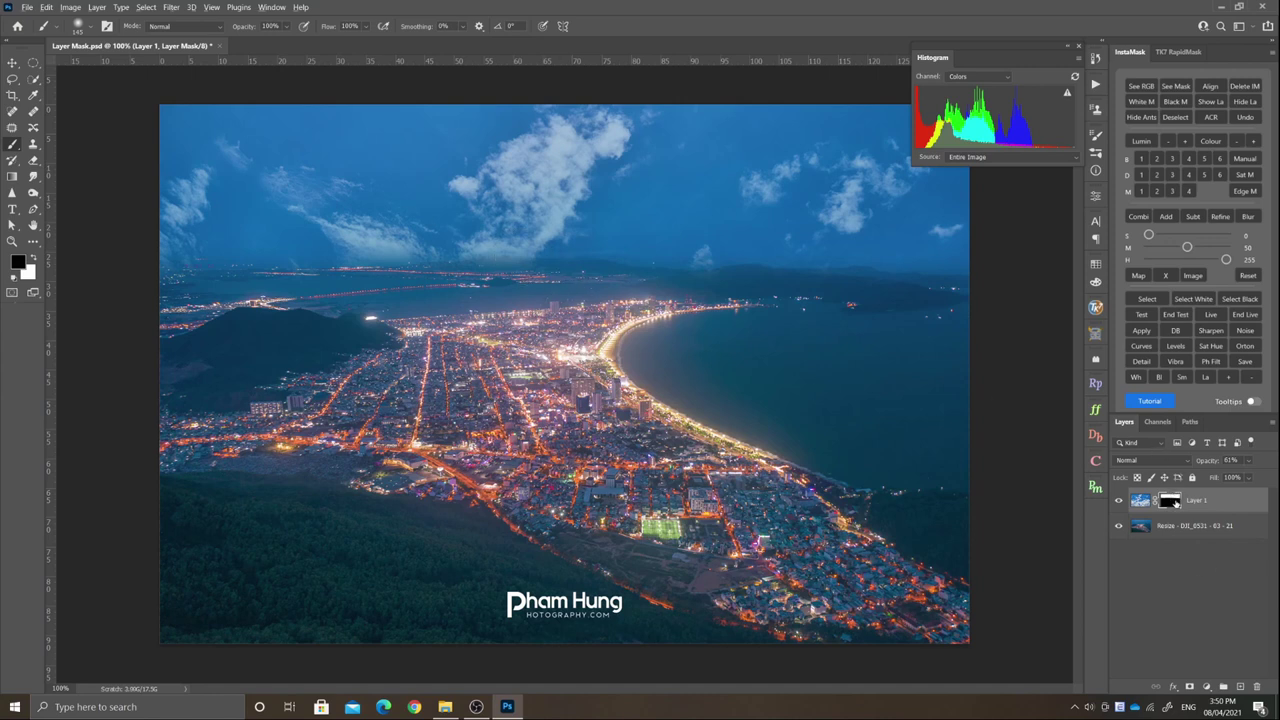
alt+click(1176, 503)
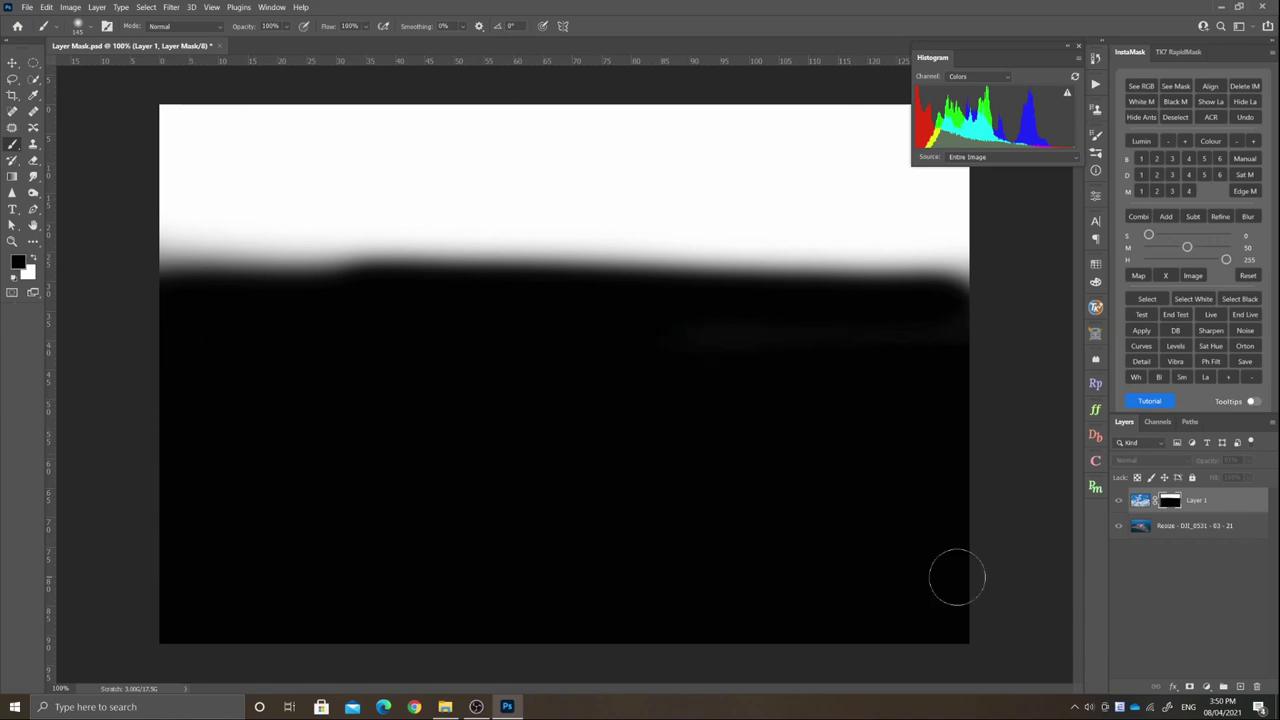
Step: Leave mask view and delete Layer 1's layer mask from its thumbnail's context menu
alt+click(1178, 502)
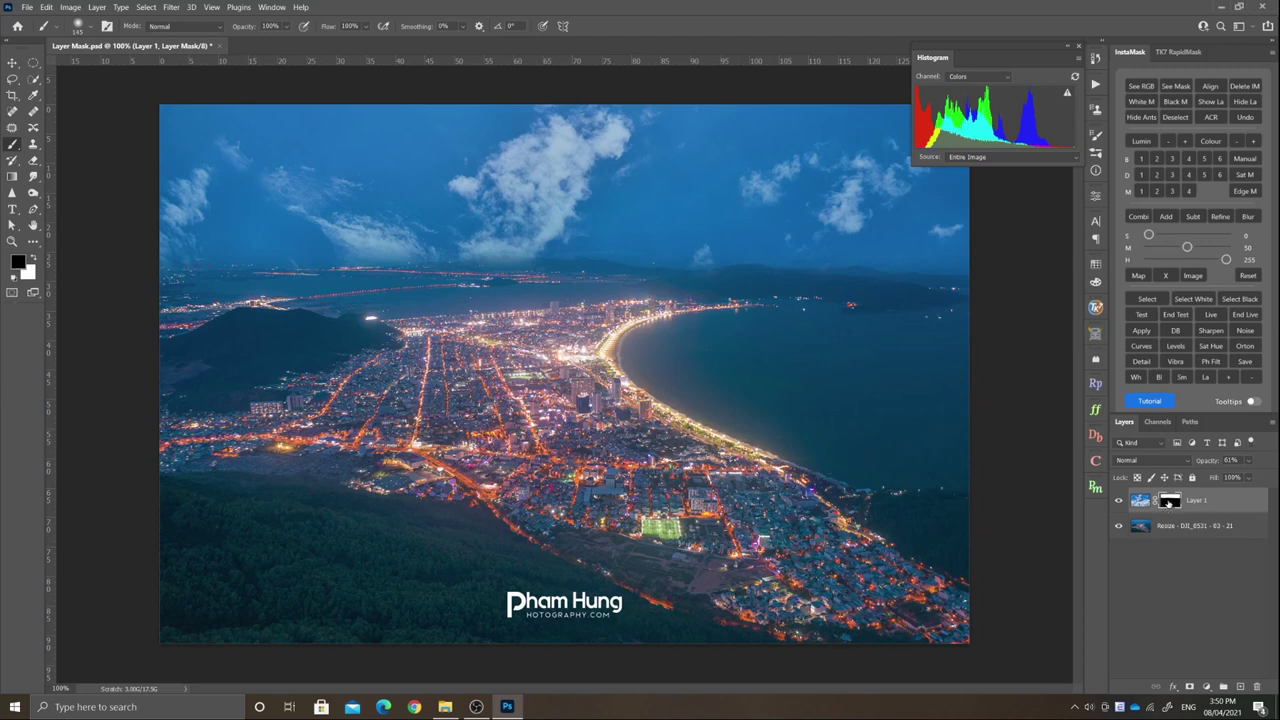
right_click(1172, 504)
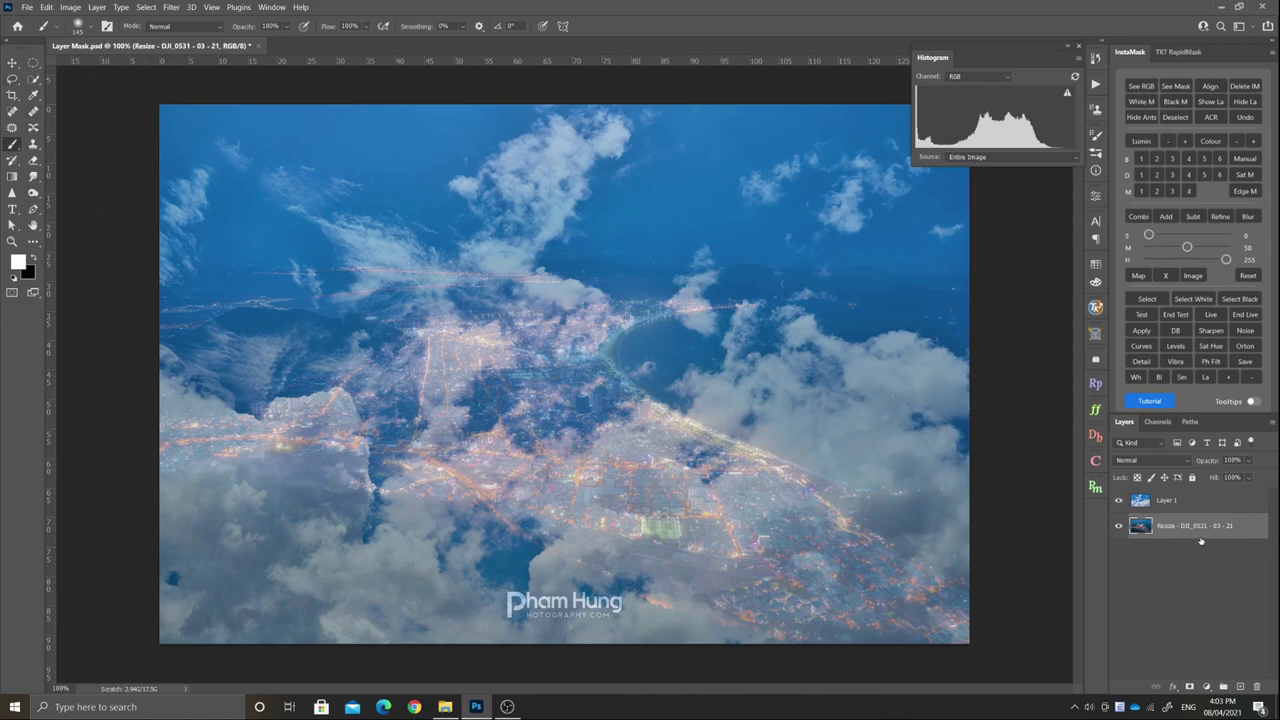
Step: Hide the cloud layer and lasso a 10 px-feathered selection of the sky above the horizon
click(1118, 500)
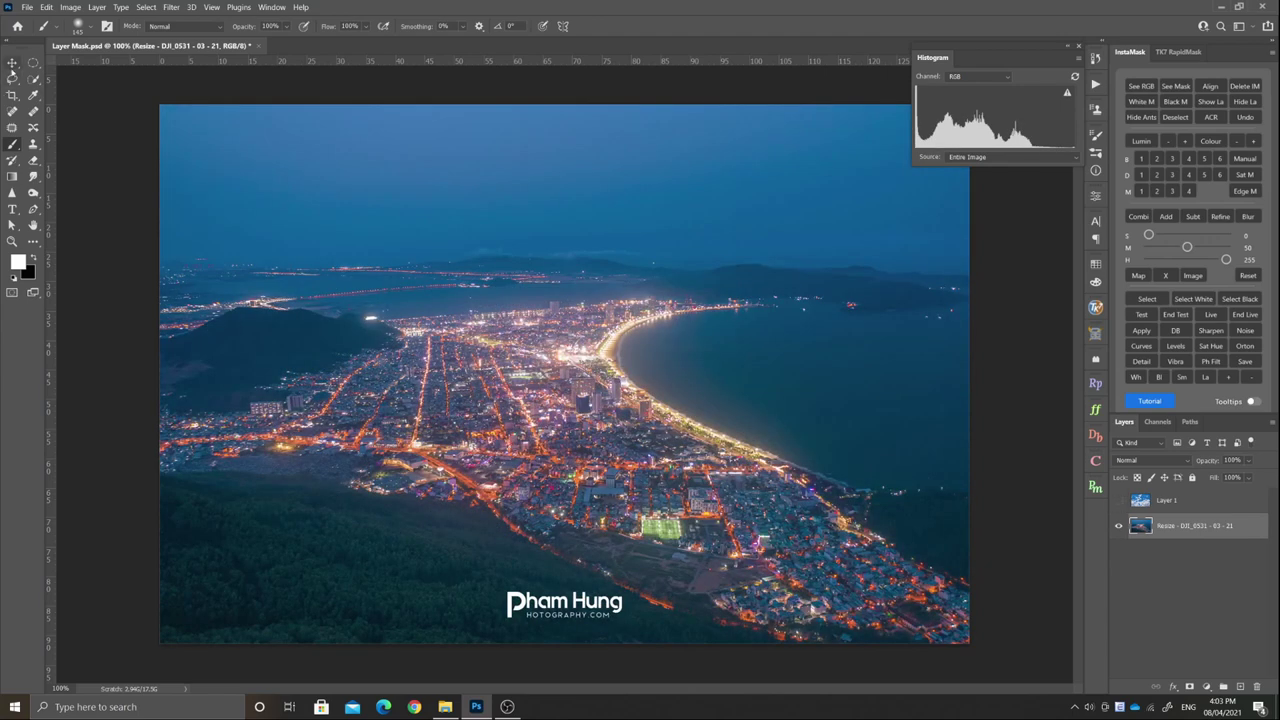
key(l)
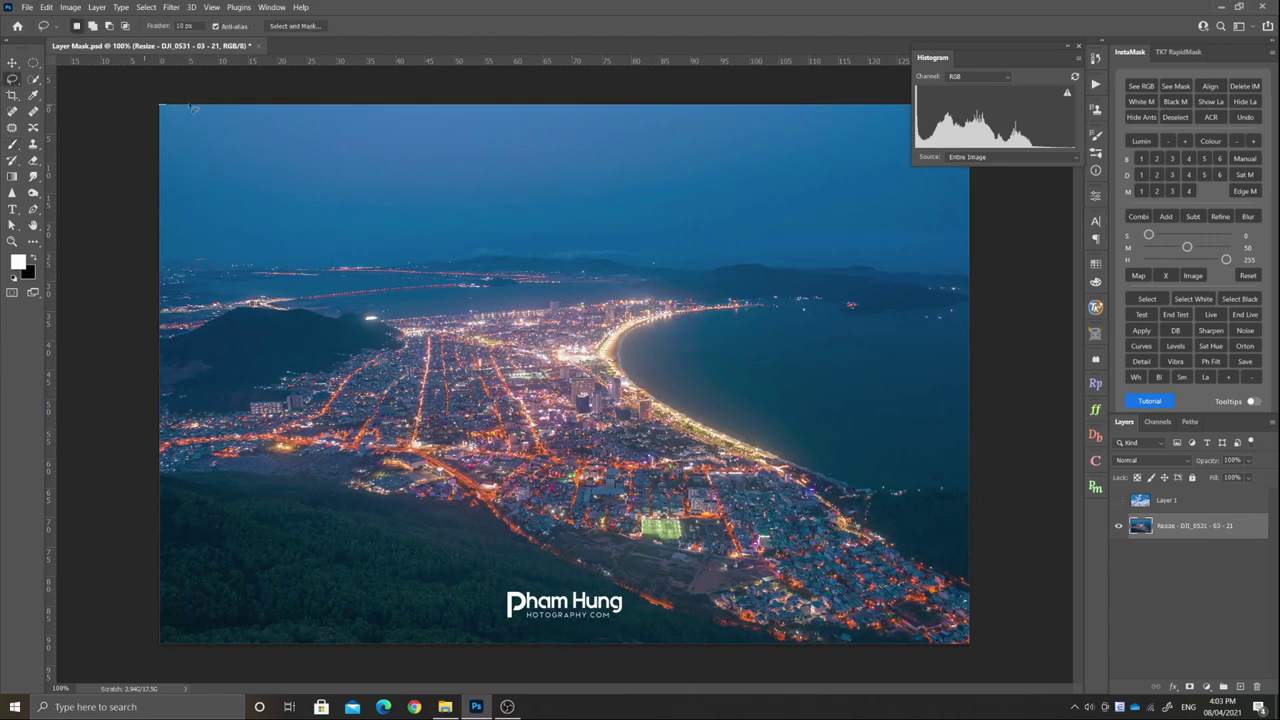
drag(192, 108, 968, 92)
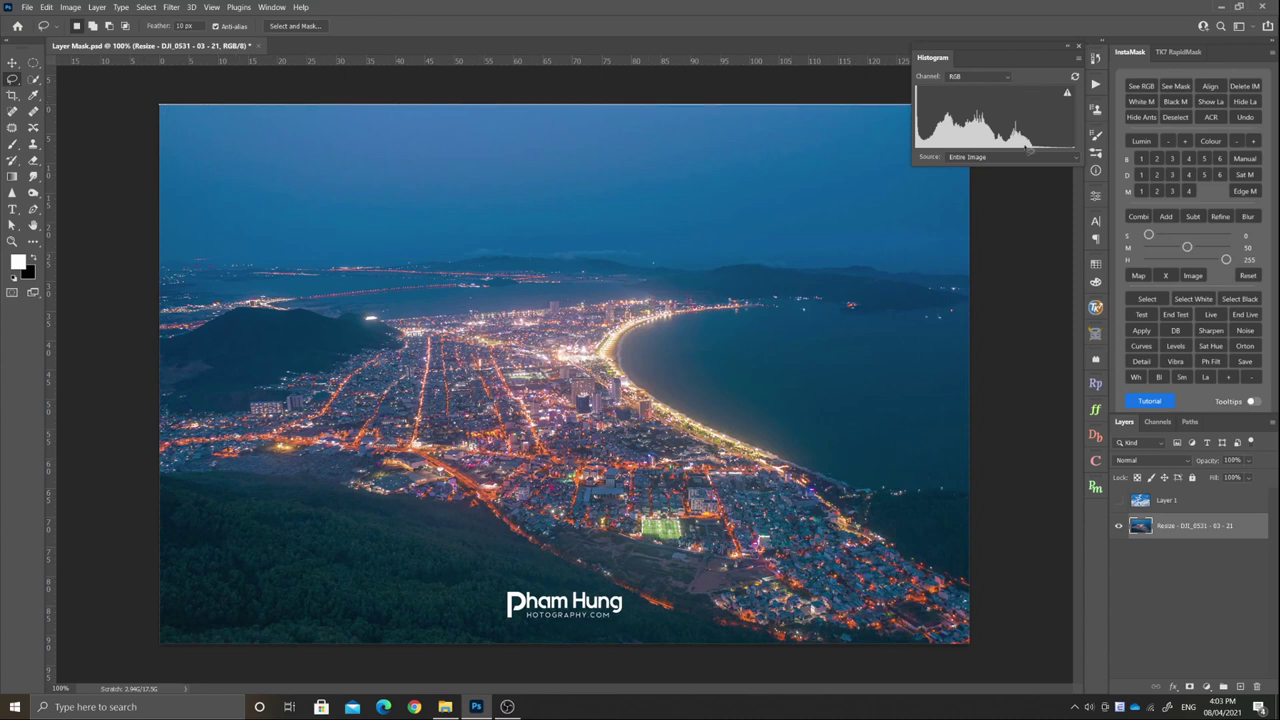
mouse_move(1028, 148)
mouse_down()
mouse_move(1016, 268)
mouse_move(980, 280)
mouse_move(541, 259)
mouse_move(280, 270)
mouse_move(143, 266)
mouse_move(148, 130)
mouse_up()
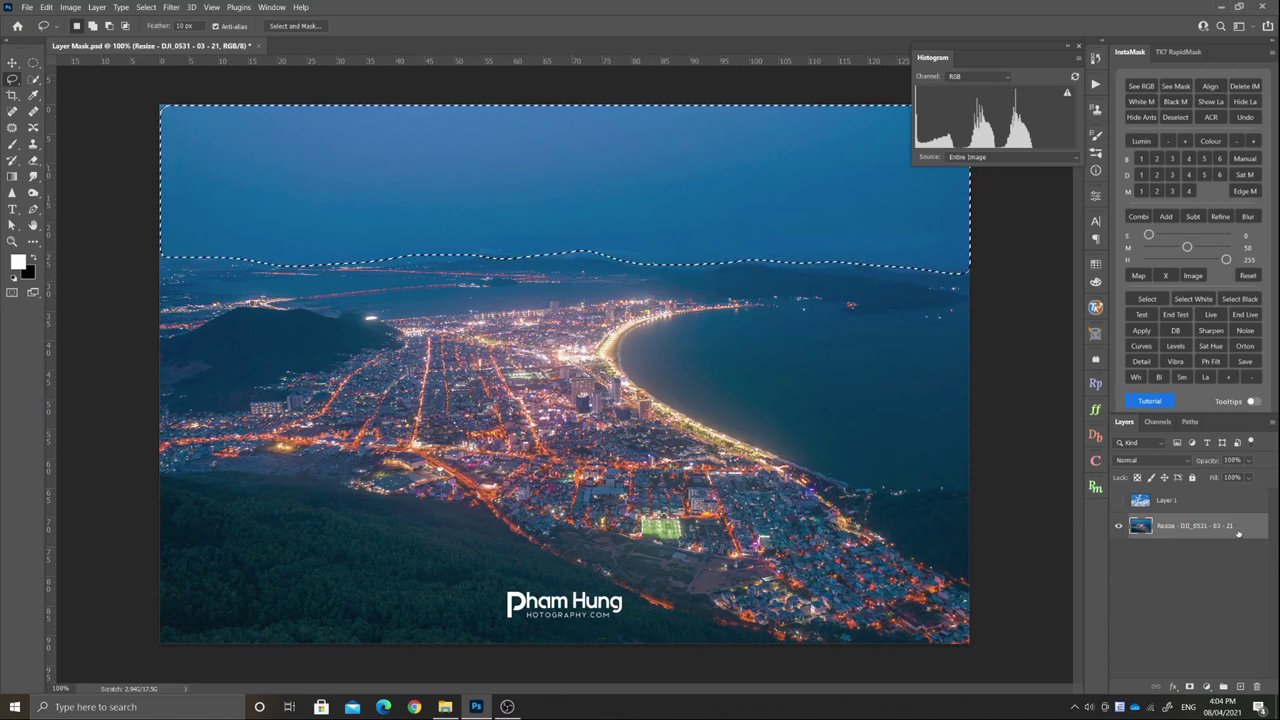
click(1171, 504)
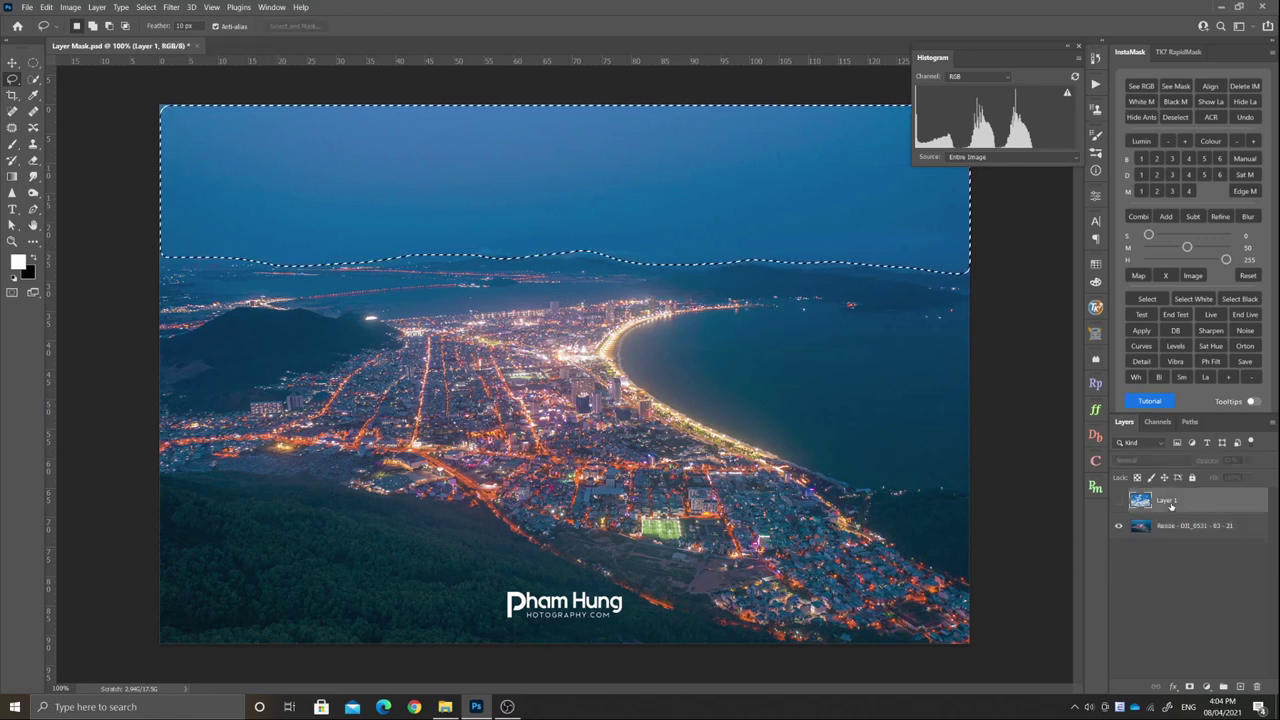
Step: Turn the sky selection into Layer 1's mask and show the clouds again
click(1189, 688)
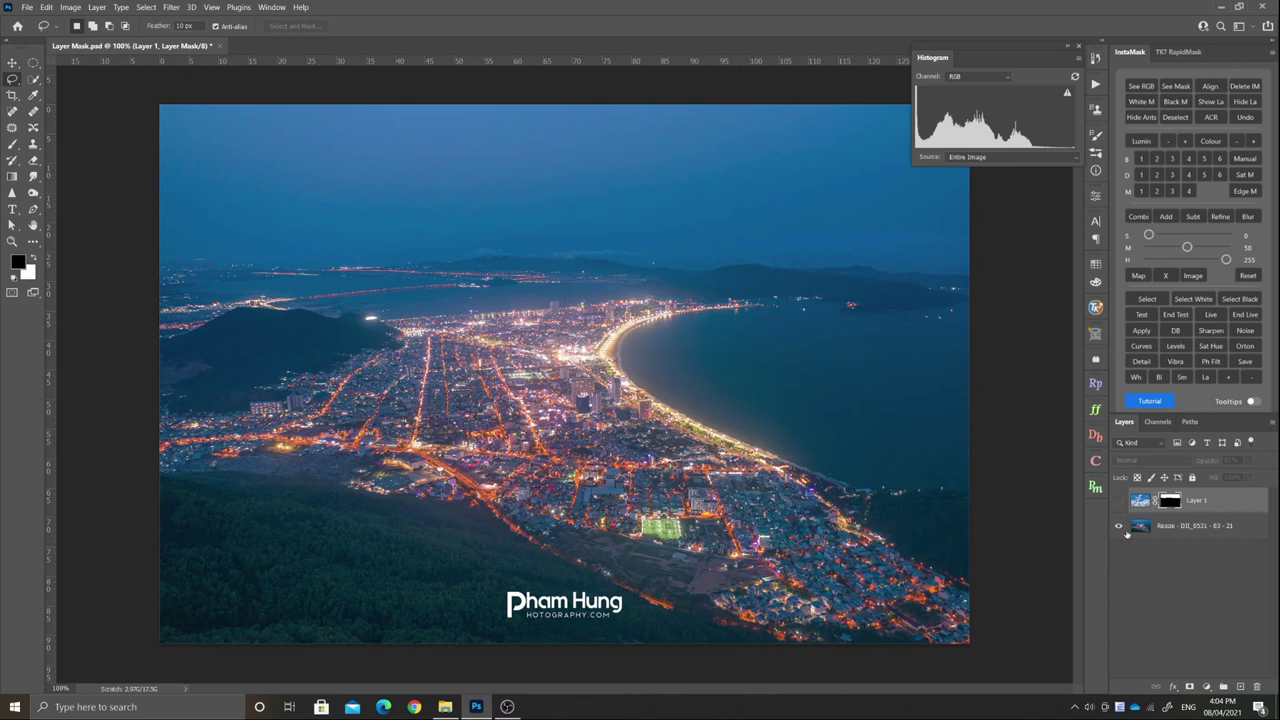
click(1118, 501)
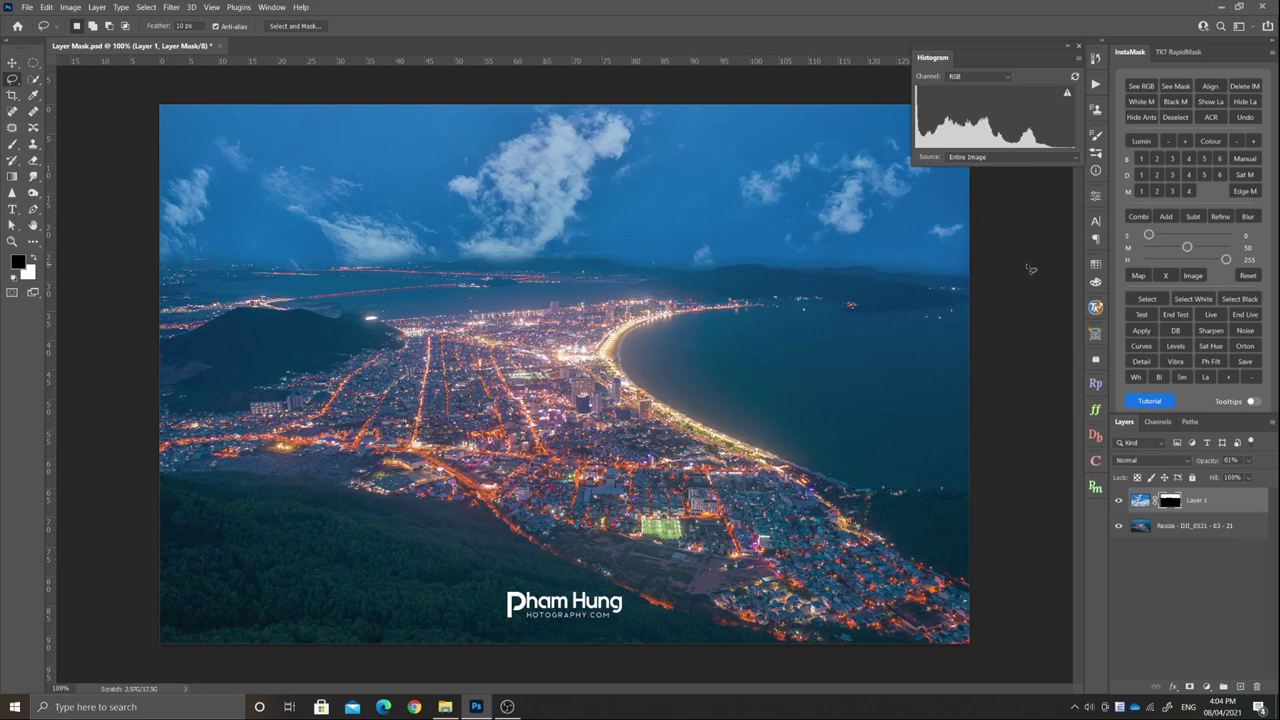
click(1140, 500)
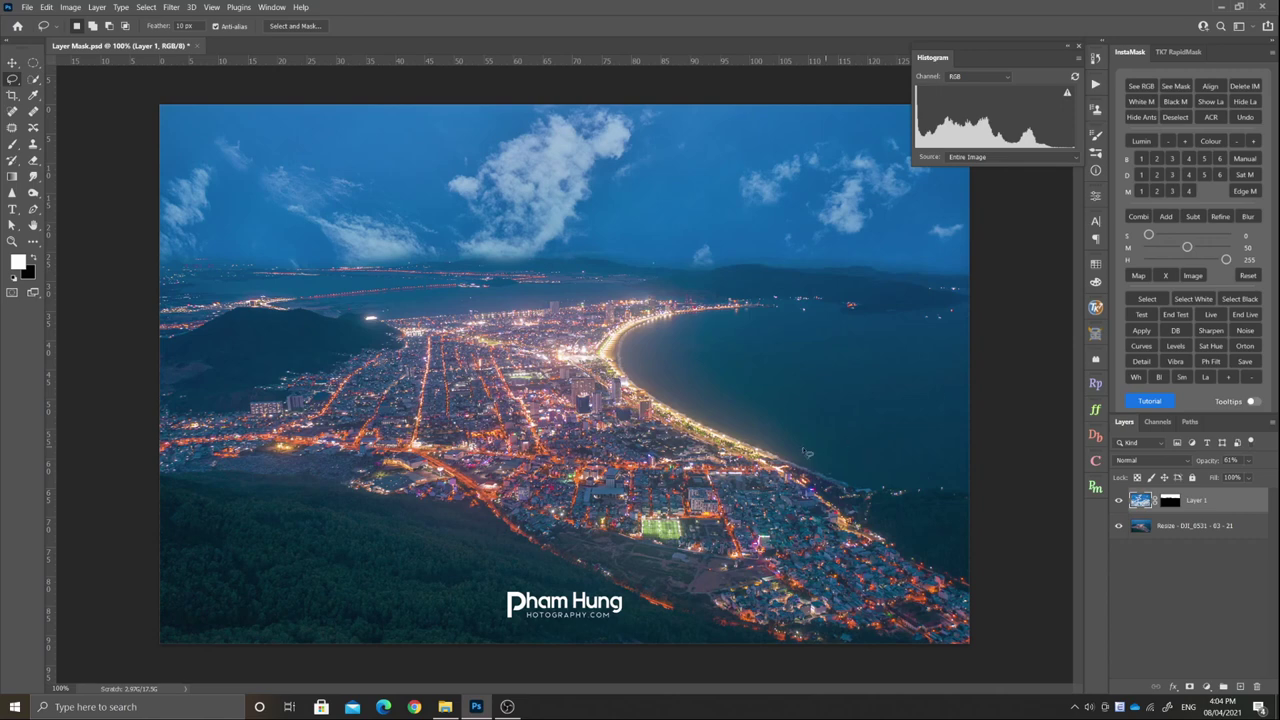
Step: Zoom in and start lassoing the lit shoreline of the city
key(p)
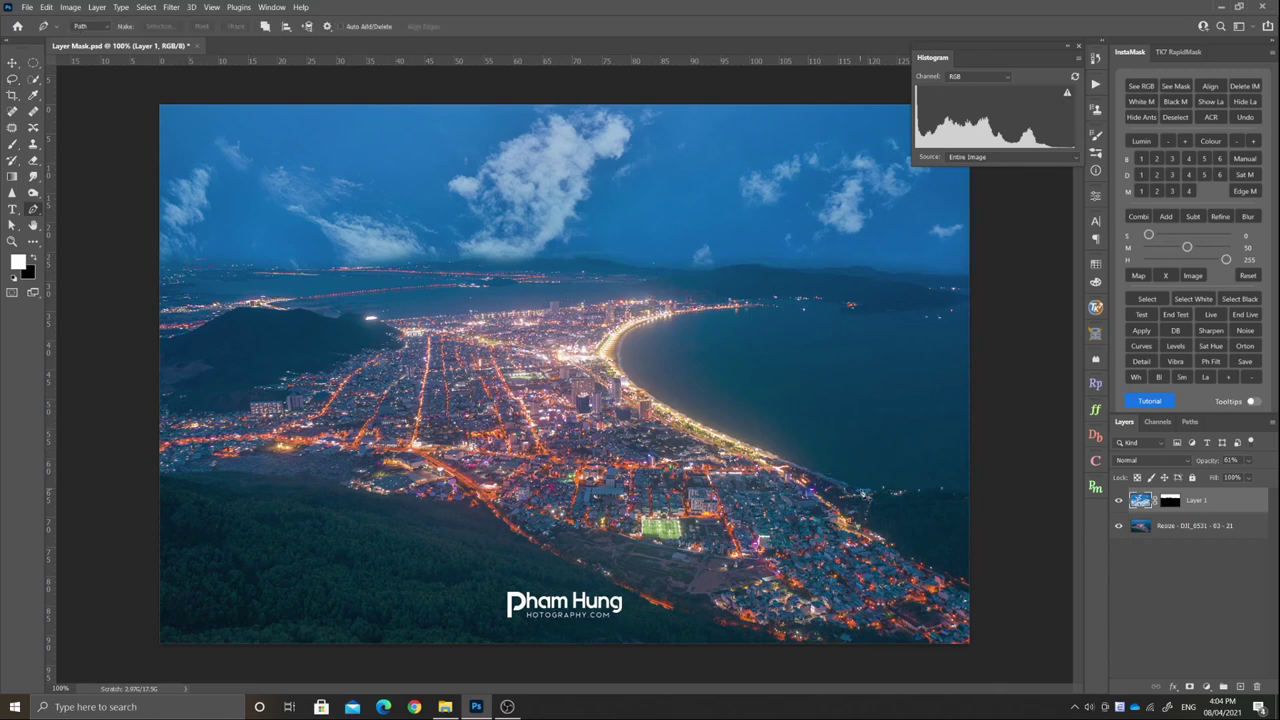
scroll(855, 481, up, 3)
scroll(855, 481, down, 1)
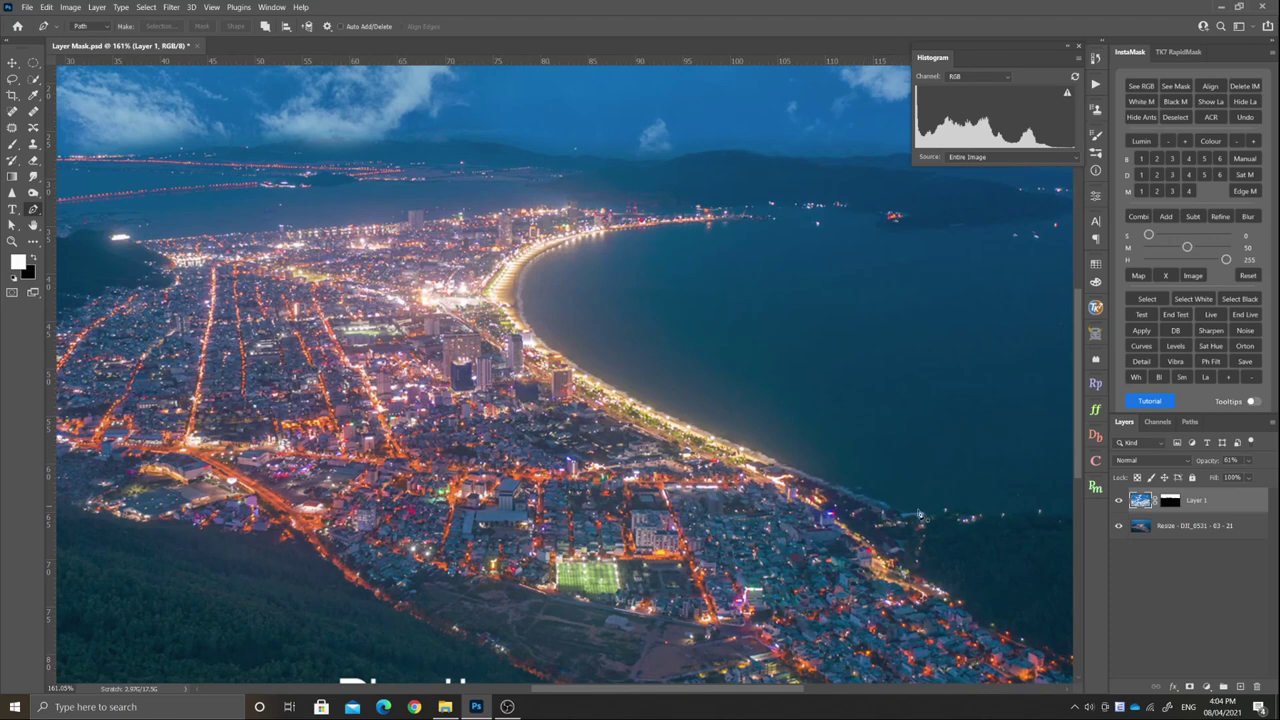
scroll(712, 468, down, 1)
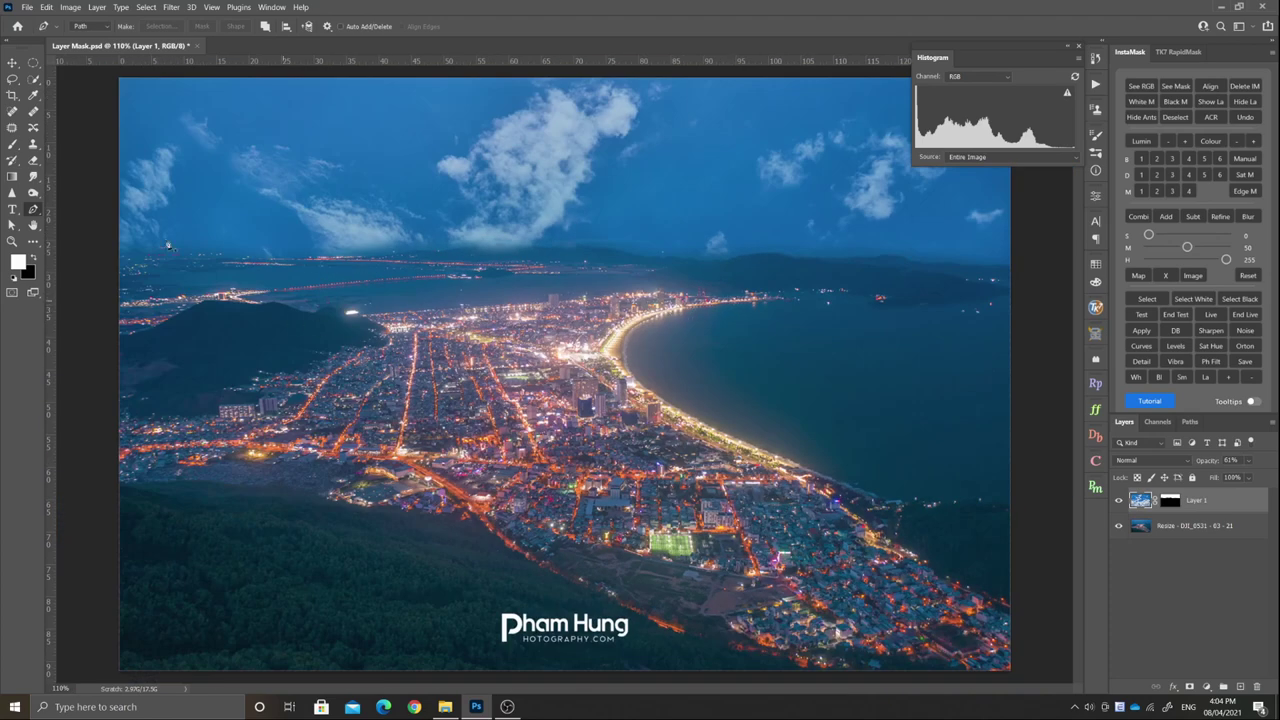
key(l)
scroll(790, 330, up, 3)
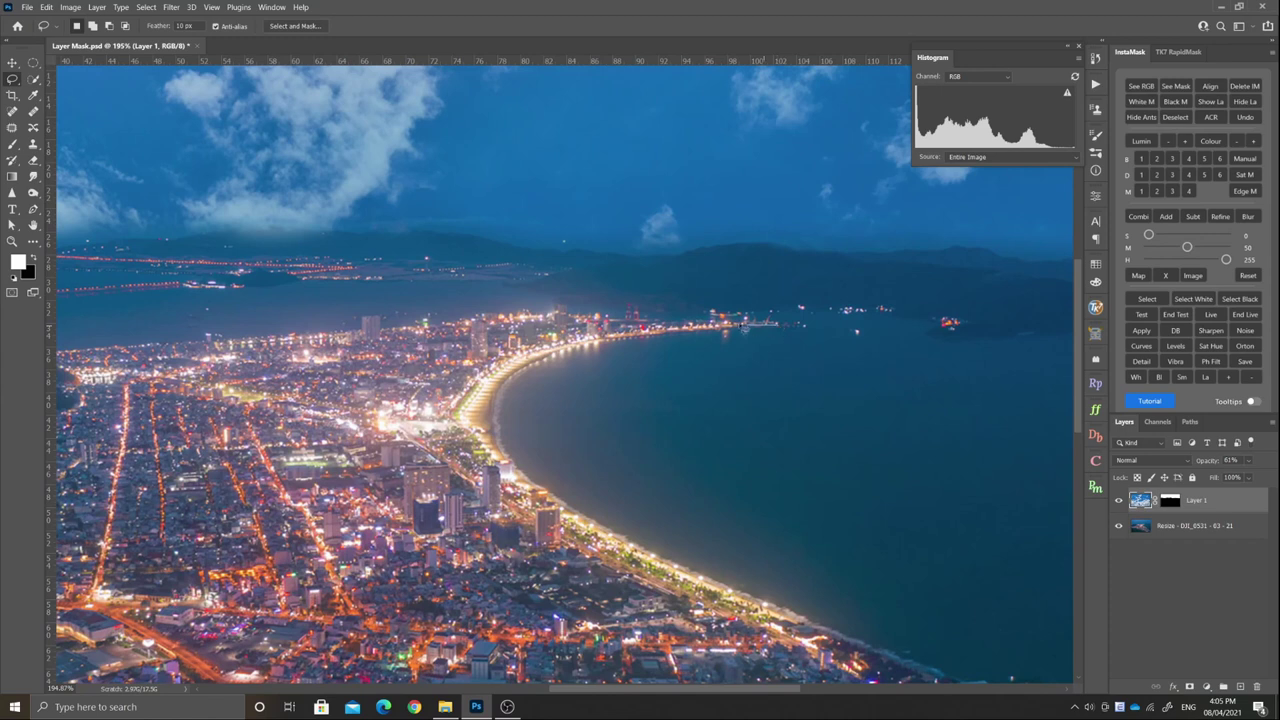
mouse_move(553, 359)
mouse_down()
mouse_move(513, 380)
mouse_move(752, 591)
mouse_move(961, 682)
mouse_move(952, 690)
mouse_move(694, 657)
mouse_move(216, 640)
mouse_move(107, 512)
mouse_move(290, 360)
mouse_move(665, 325)
mouse_move(640, 325)
mouse_up()
Step: Finish outlining the city, trim off the water strip, and bring up the adjustment layer list
scroll(770, 290, down, 2)
scroll(770, 290, down, 2)
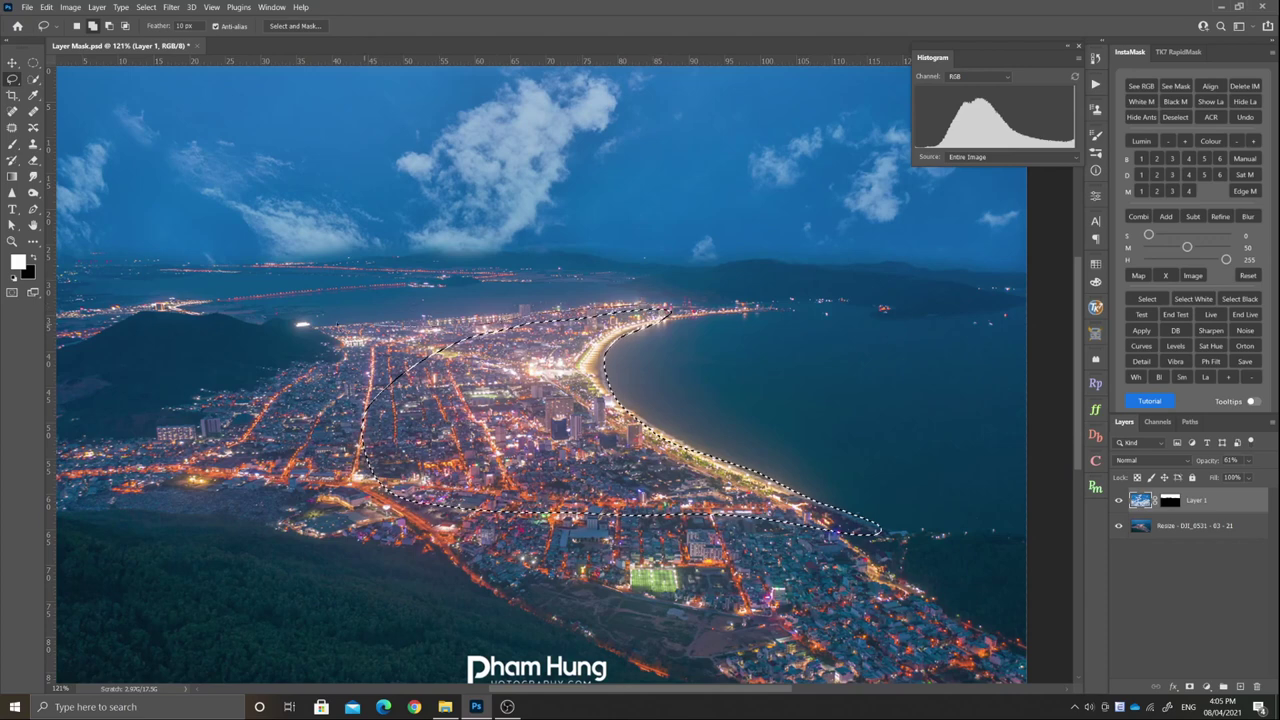
mouse_move(303, 324)
mouse_down()
mouse_move(182, 432)
mouse_move(65, 481)
mouse_move(313, 521)
mouse_move(851, 693)
mouse_move(1063, 653)
mouse_move(890, 590)
mouse_move(855, 530)
mouse_up()
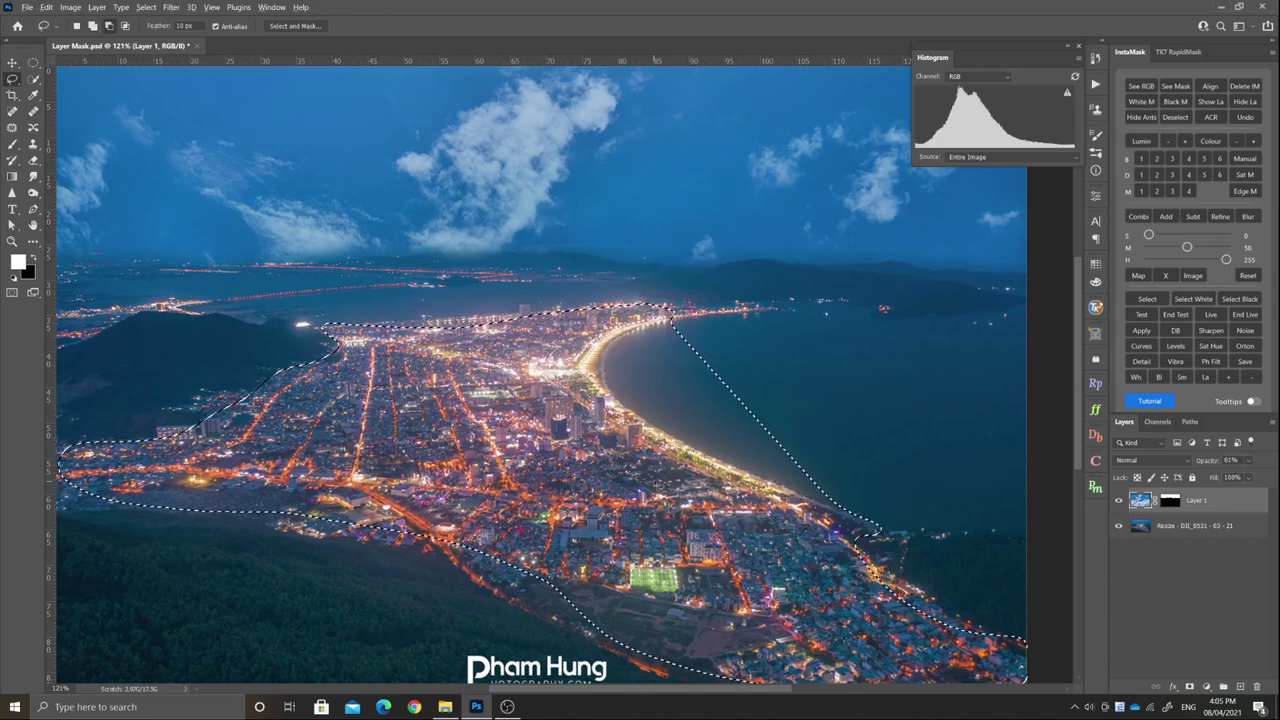
scroll(670, 360, down, 2)
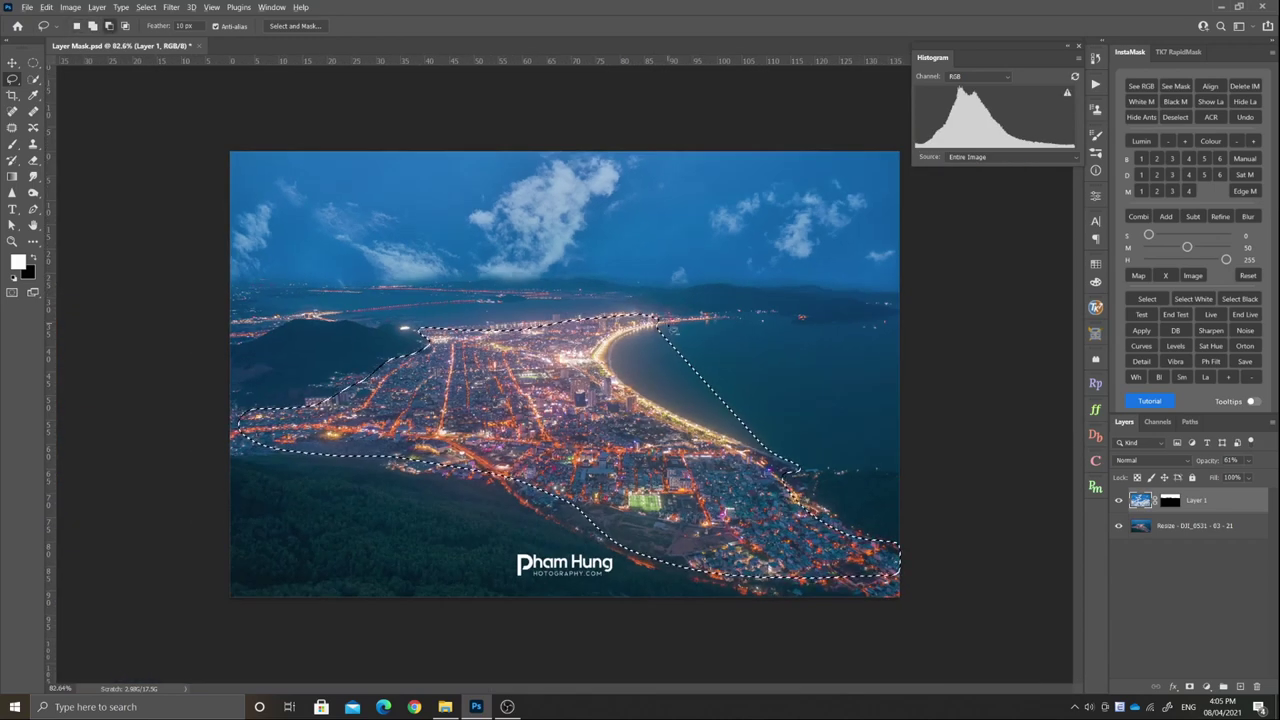
drag(655, 408, 796, 447)
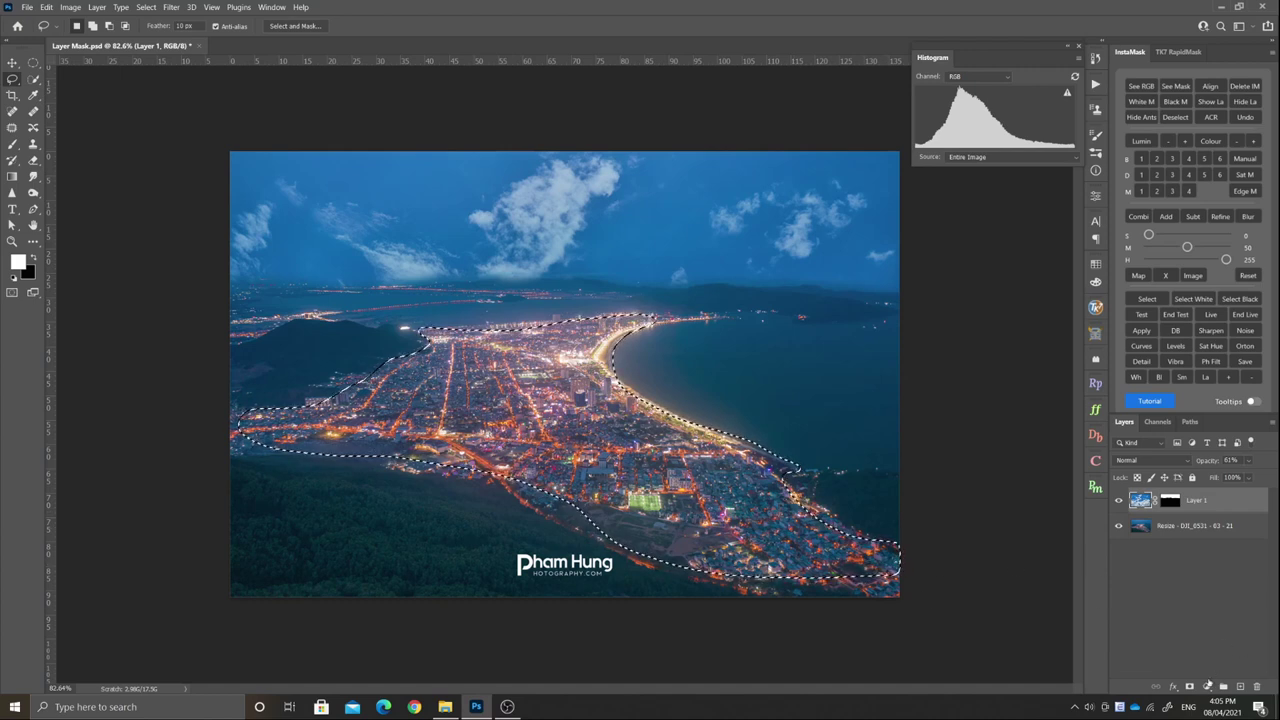
click(1207, 687)
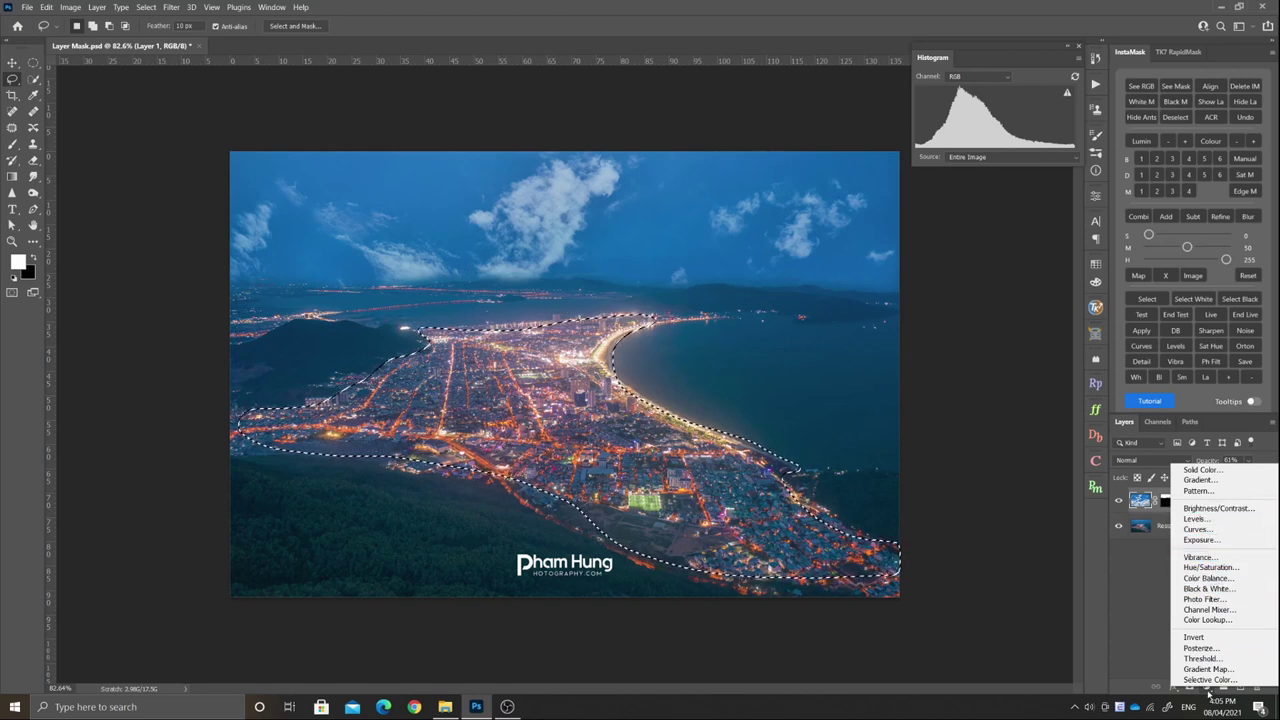
Step: Add an Exposure adjustment at +0.42 to the city and view its black-and-white mask
click(1228, 540)
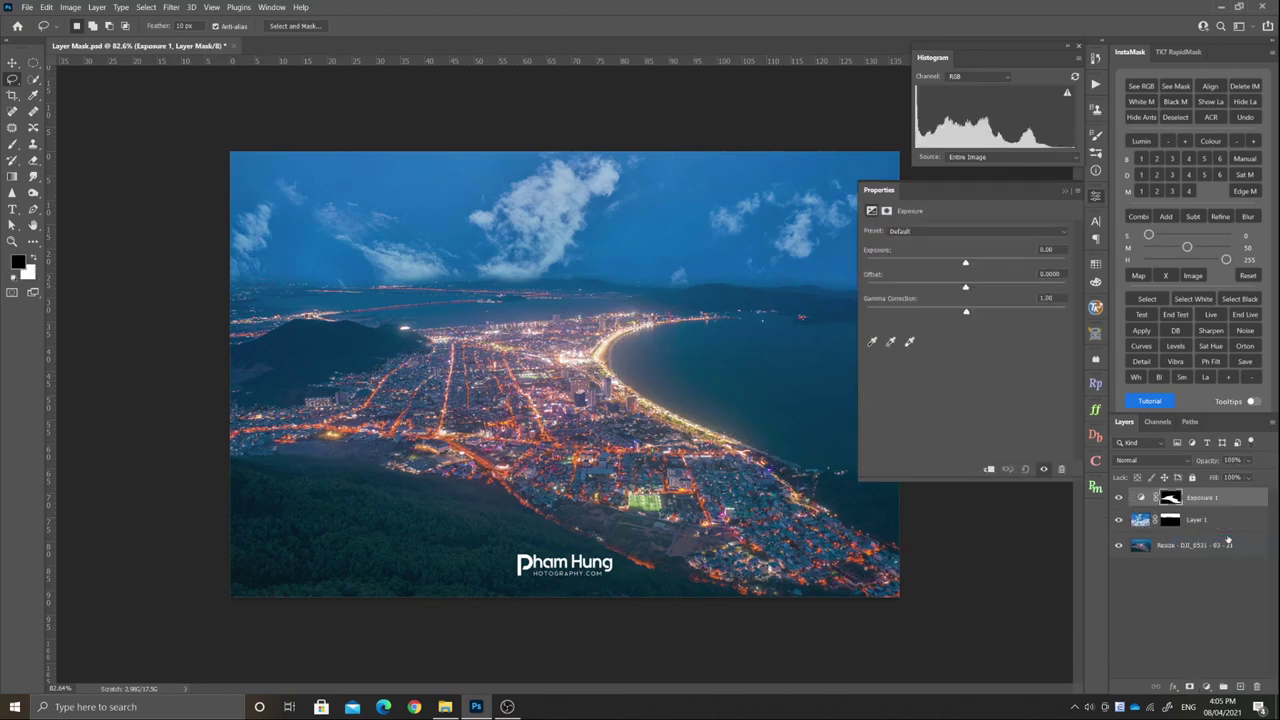
drag(966, 263, 971, 263)
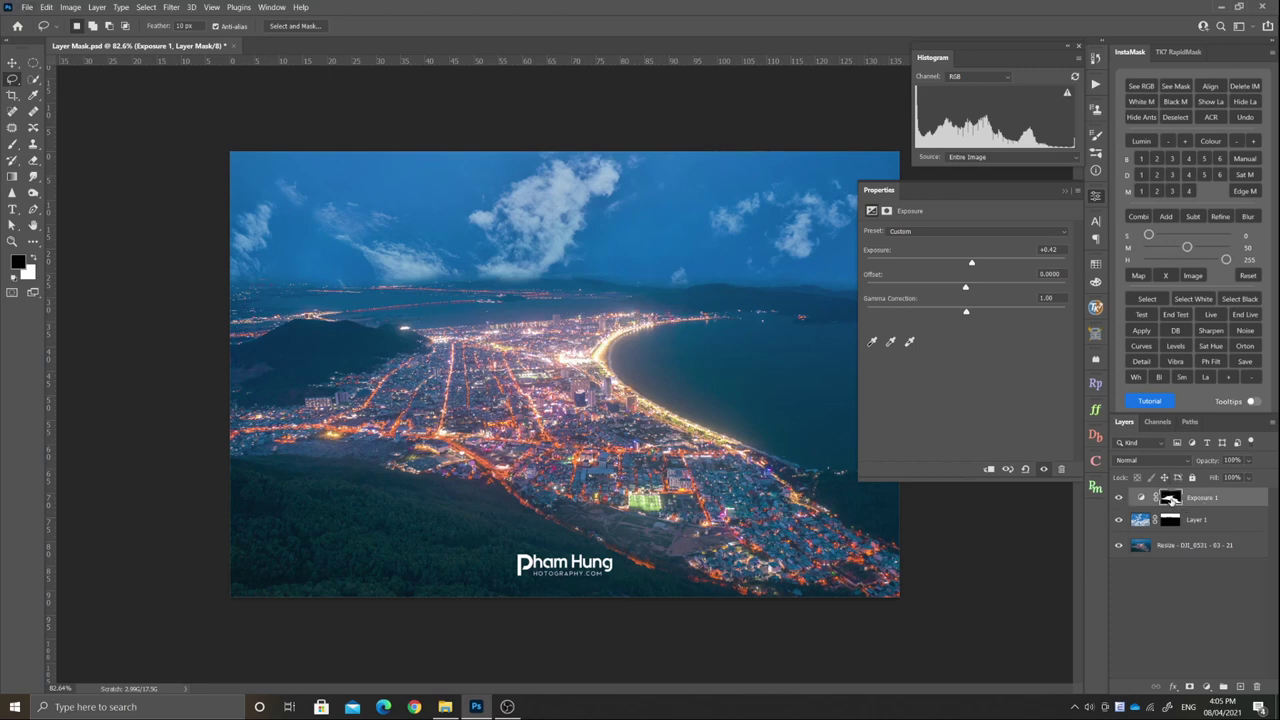
alt+click(1170, 498)
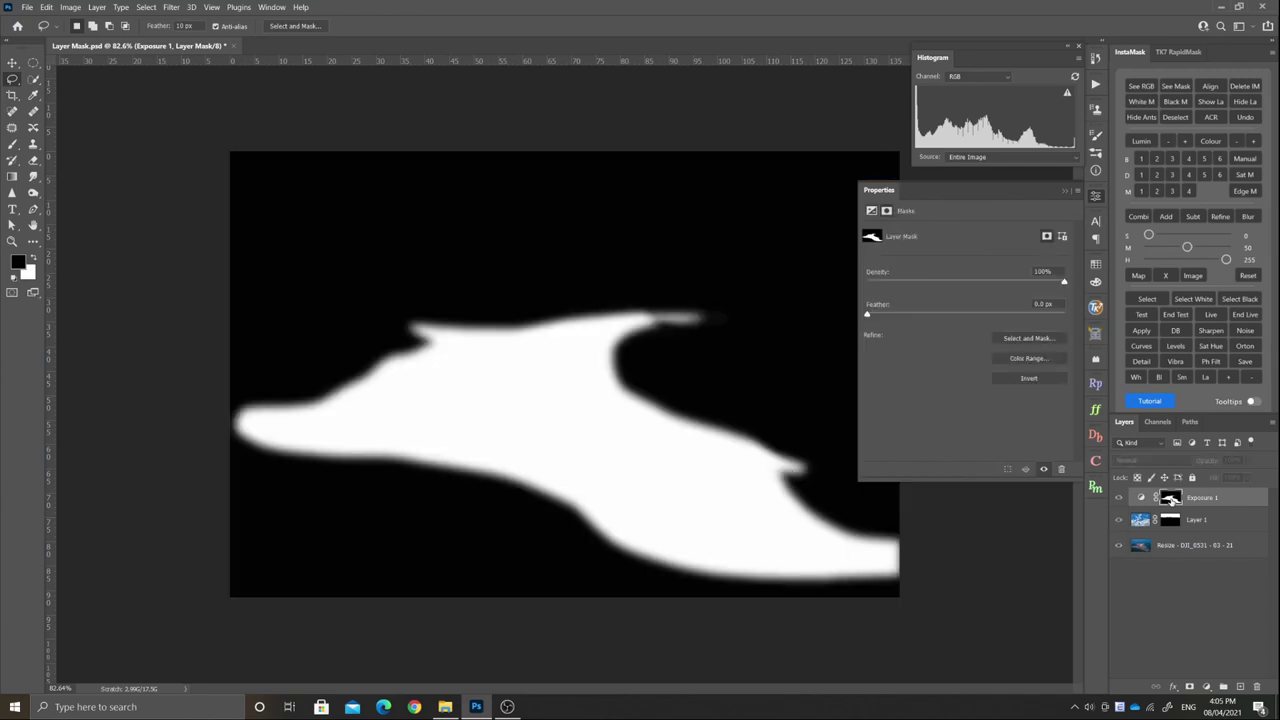
Step: Return to the normal photo view and raise the city Exposure to +0.51
alt+click(1170, 498)
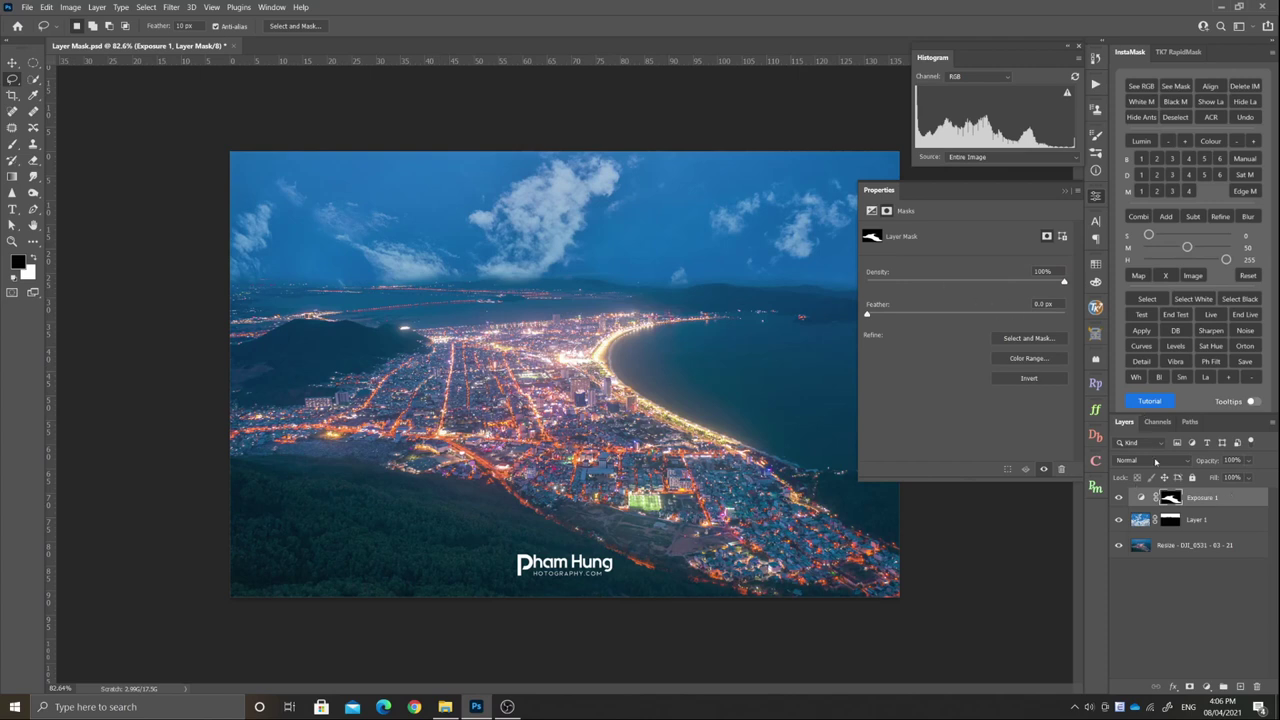
click(1141, 497)
drag(970, 261, 973, 264)
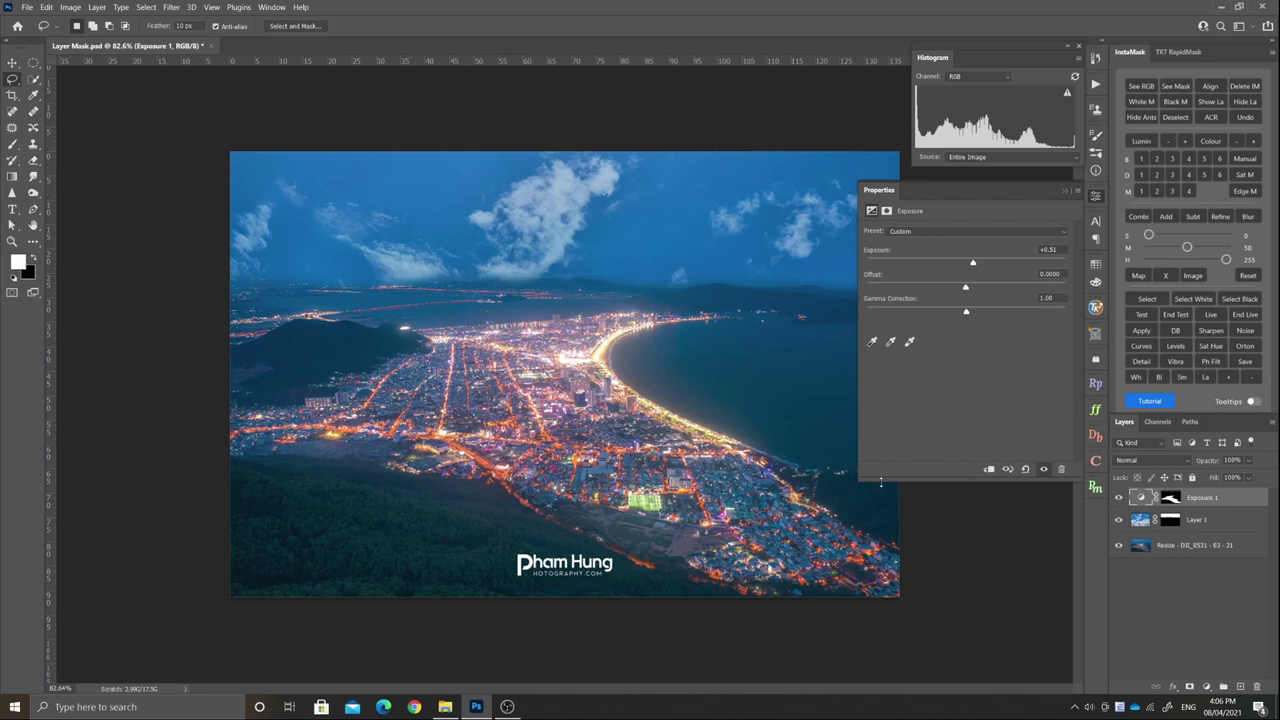
Step: Paint white over the left horizon area in the Exposure mask, then show the adjustment layer list
click(1170, 500)
key(b)
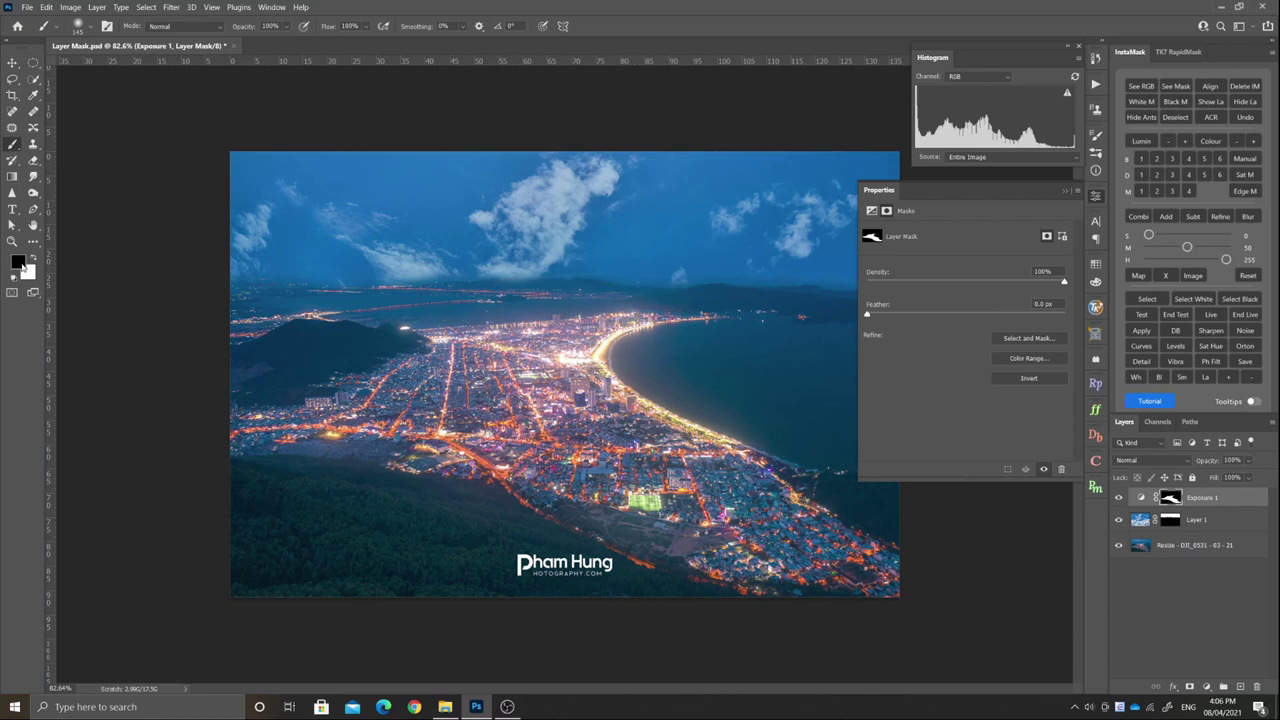
key(x)
mouse_move(228, 310)
mouse_down()
mouse_move(647, 301)
mouse_move(720, 316)
mouse_up()
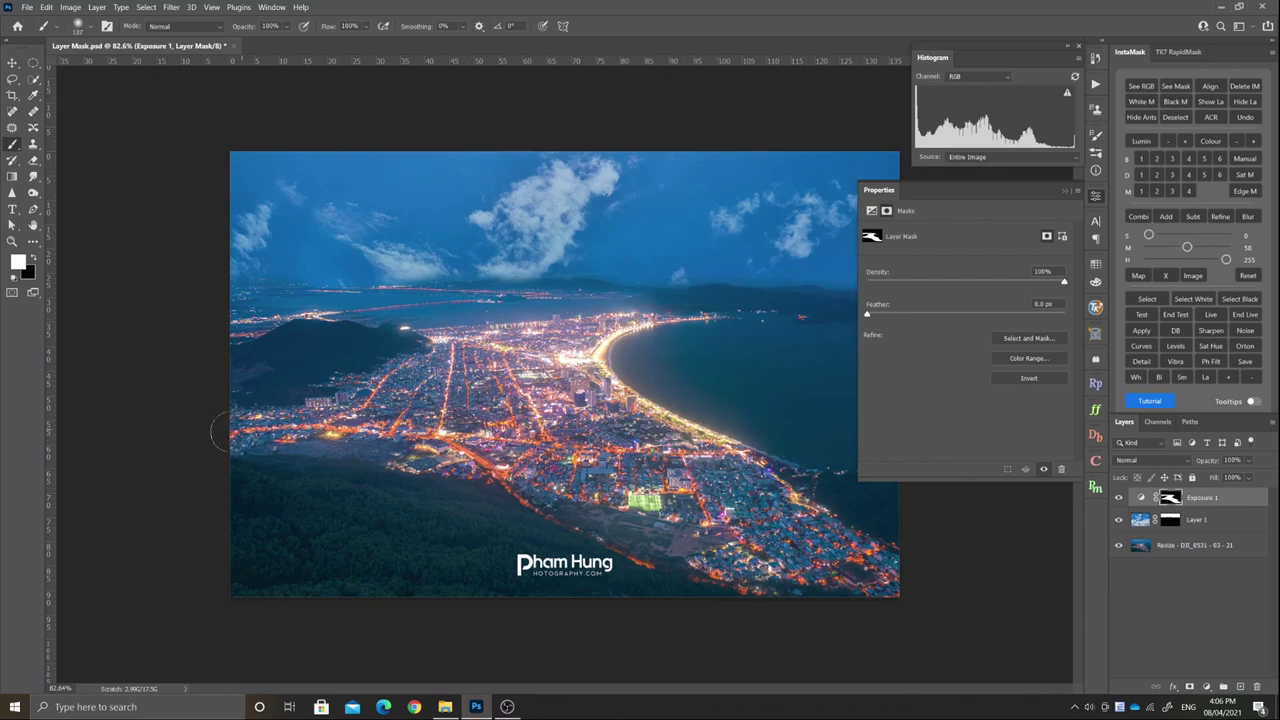
scroll(728, 423, down, 2)
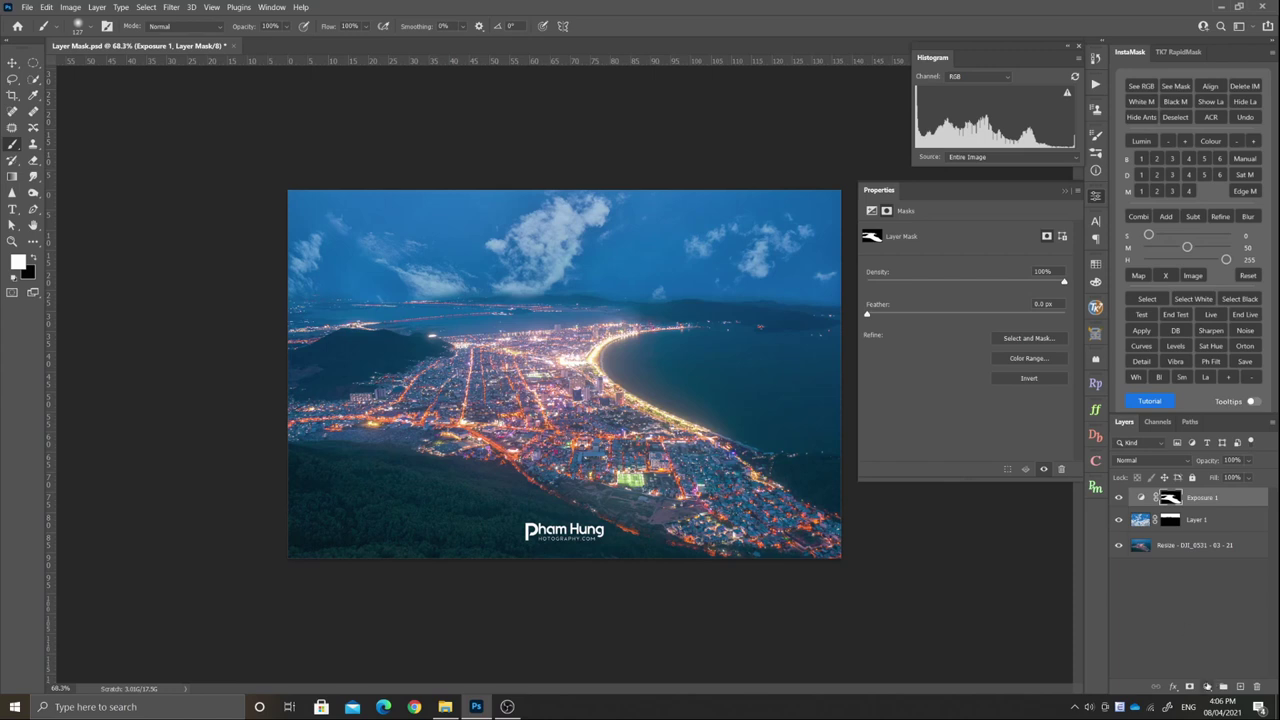
click(1208, 686)
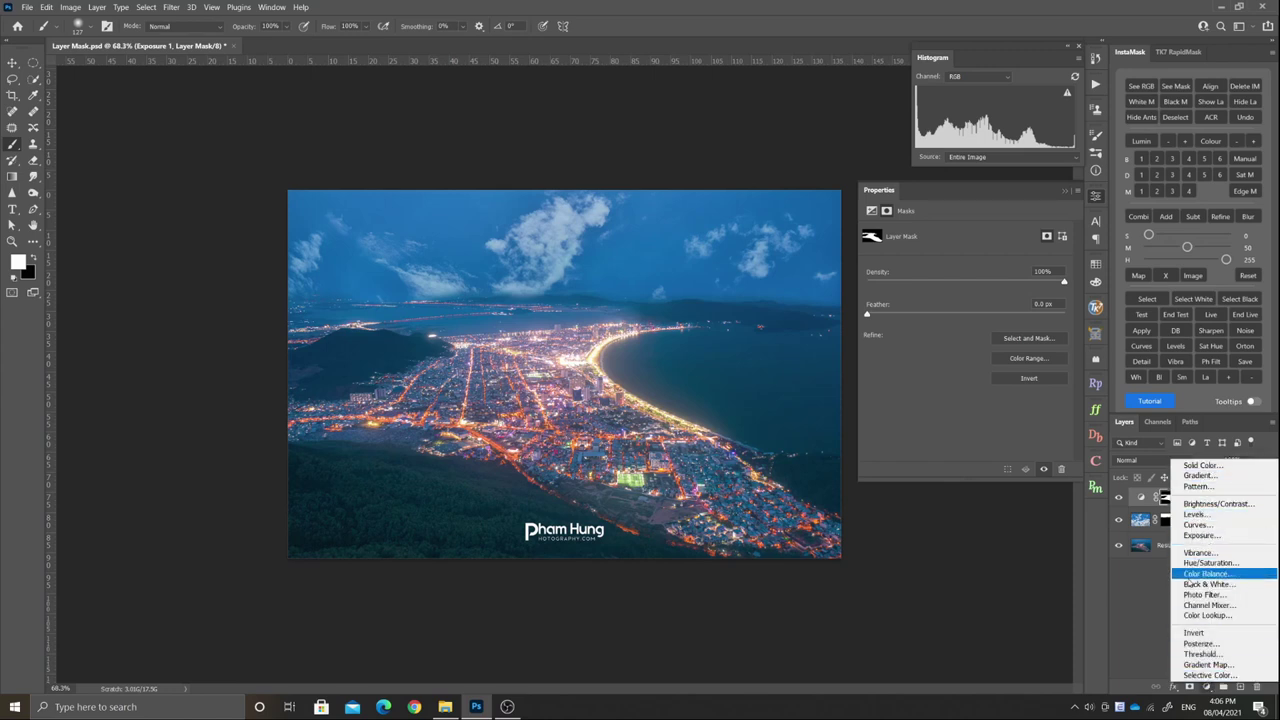
Step: Dismiss the New Adjustment Layer menu without adding an adjustment
click(1133, 590)
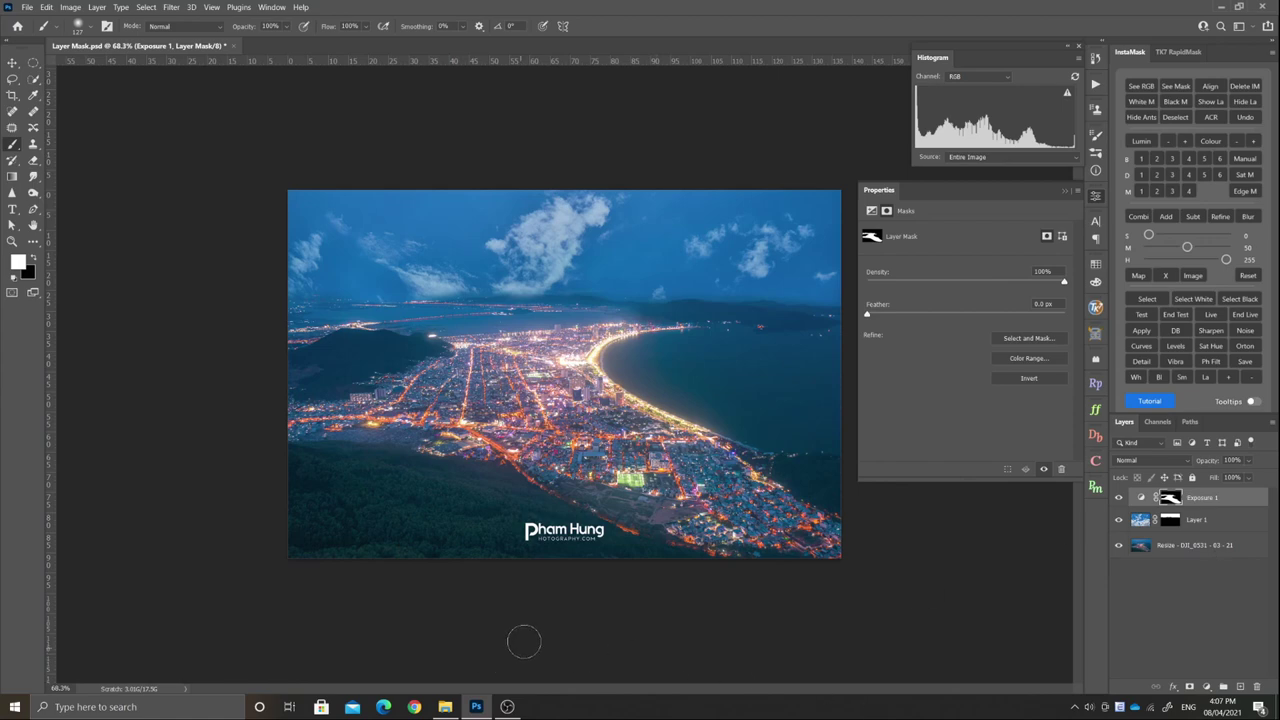
Step: Stop the OBS Studio screen recording
click(474, 709)
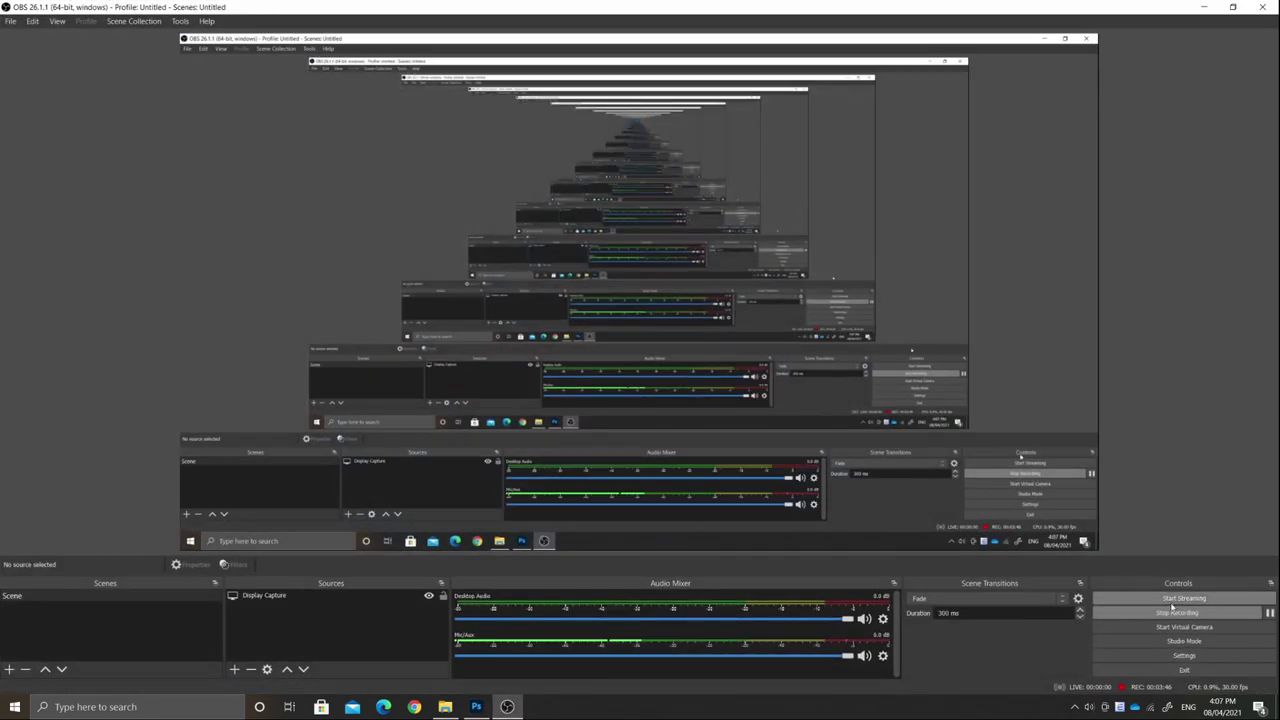